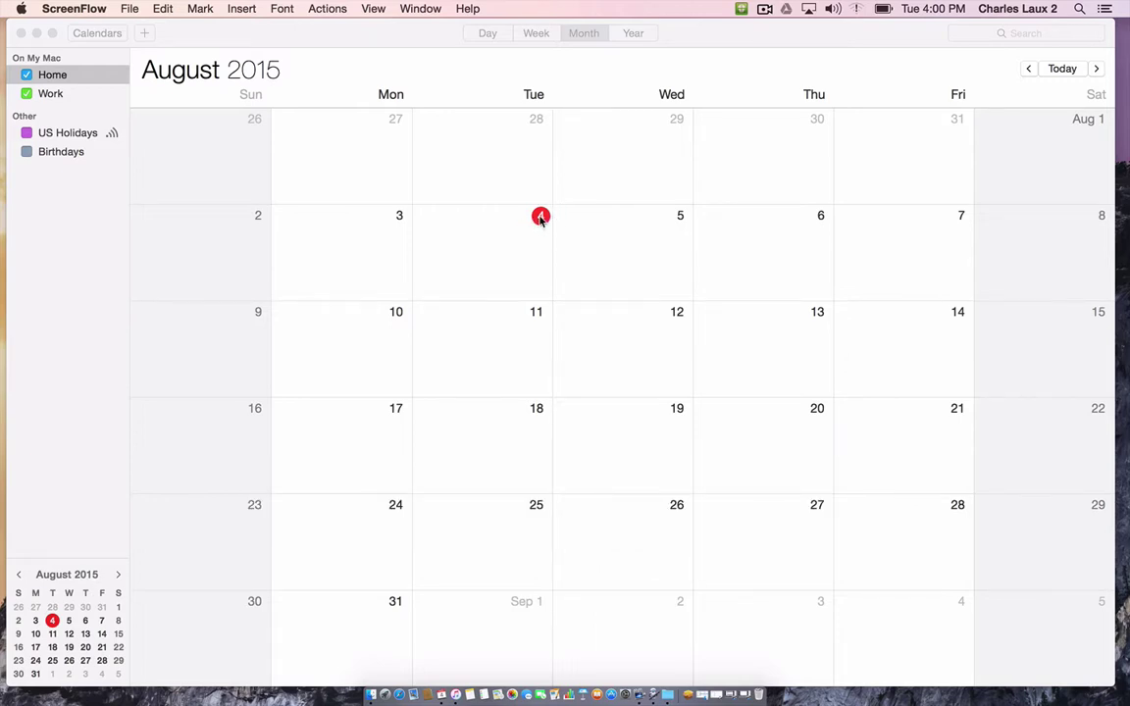
# Step: Create a new calendar on this Mac and name it "Tuning Times"
pyautogui.click(171, 29)
pyautogui.click(147, 8)
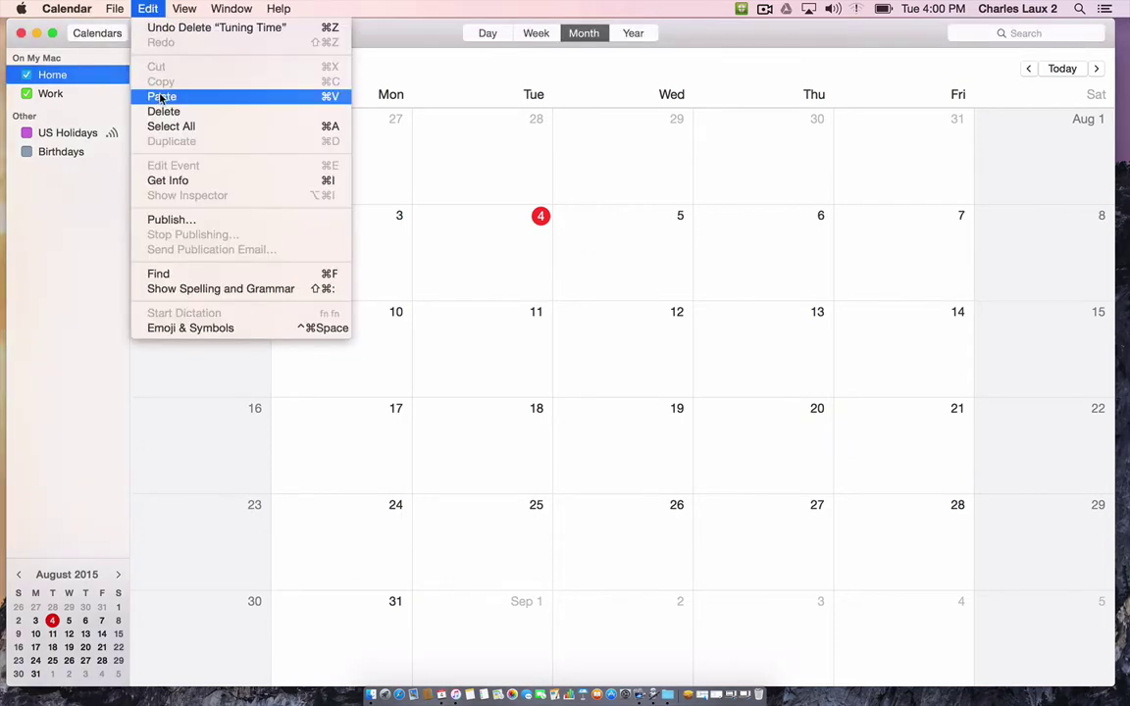
pyautogui.moveTo(121, 8)
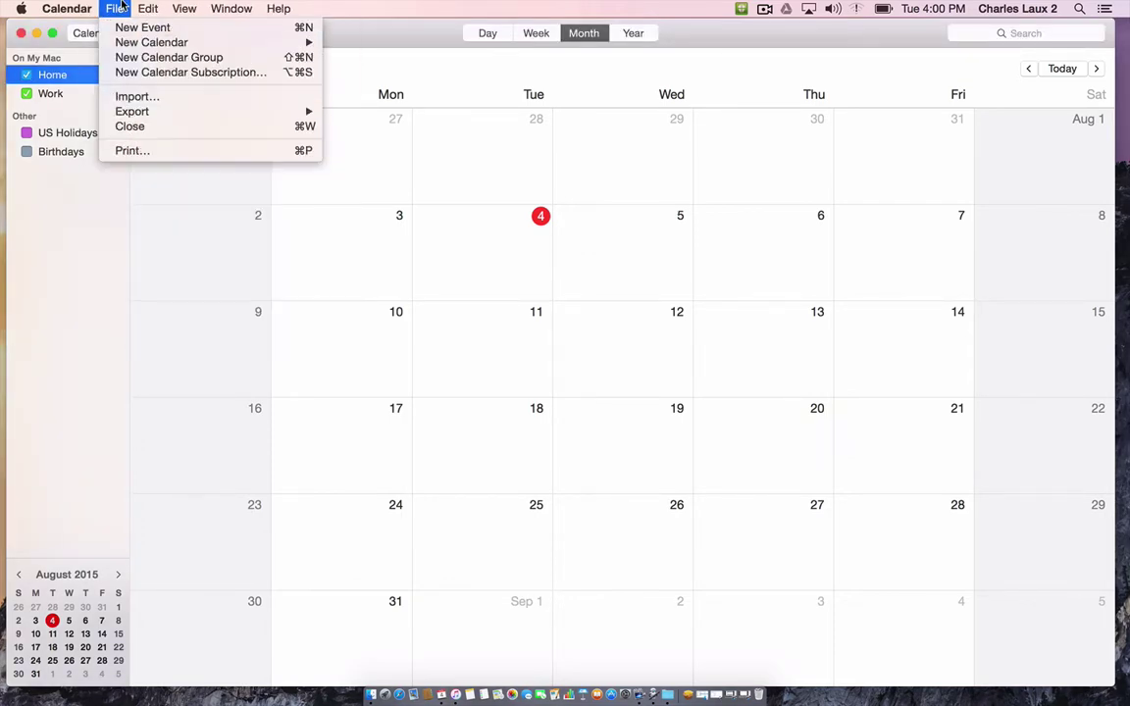
pyautogui.moveTo(147, 42)
pyautogui.click(353, 43)
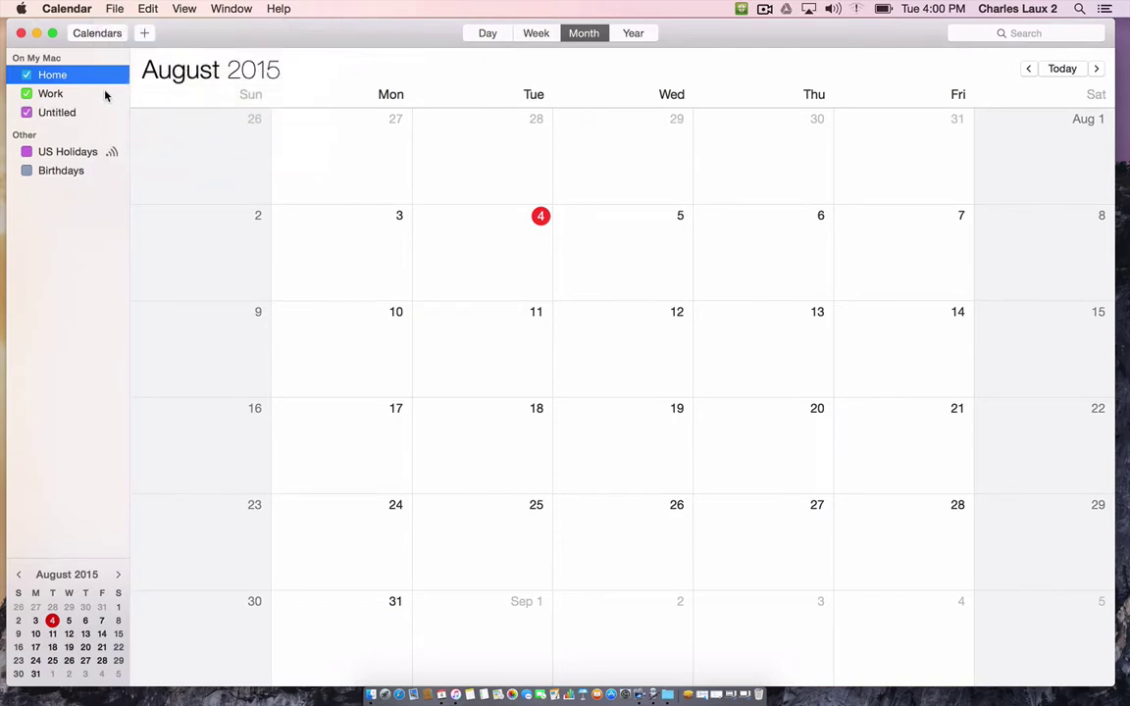
pyautogui.doubleClick(71, 113)
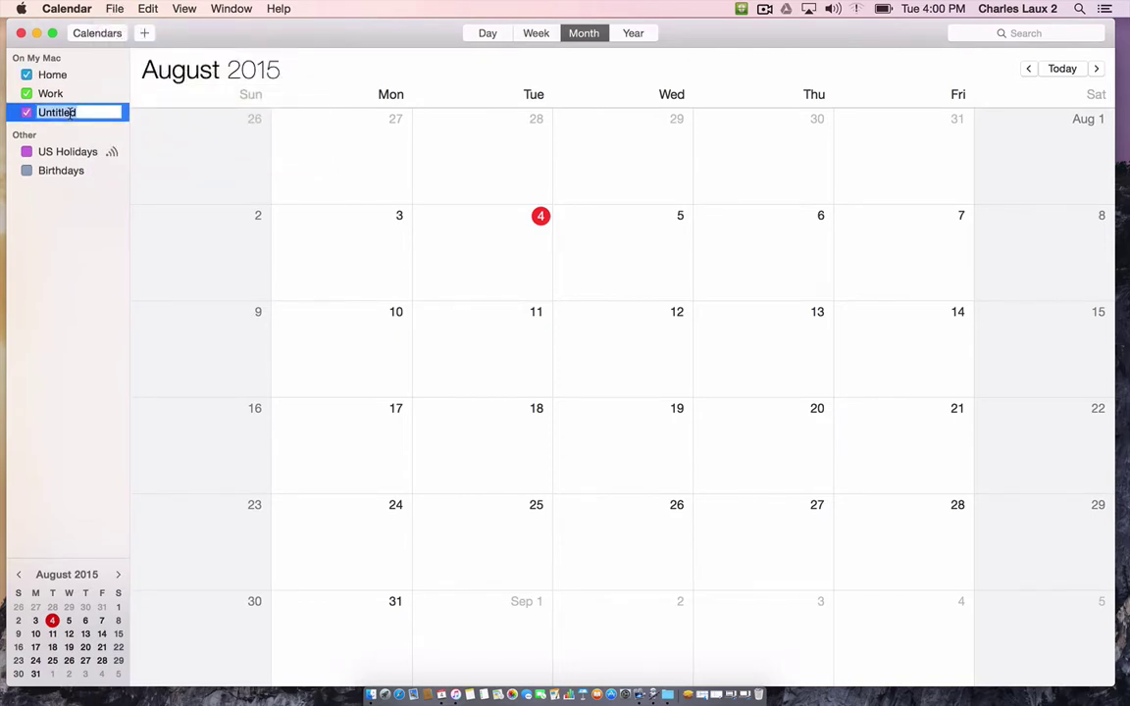
pyautogui.write('Tuning Times')
pyautogui.press('Return')
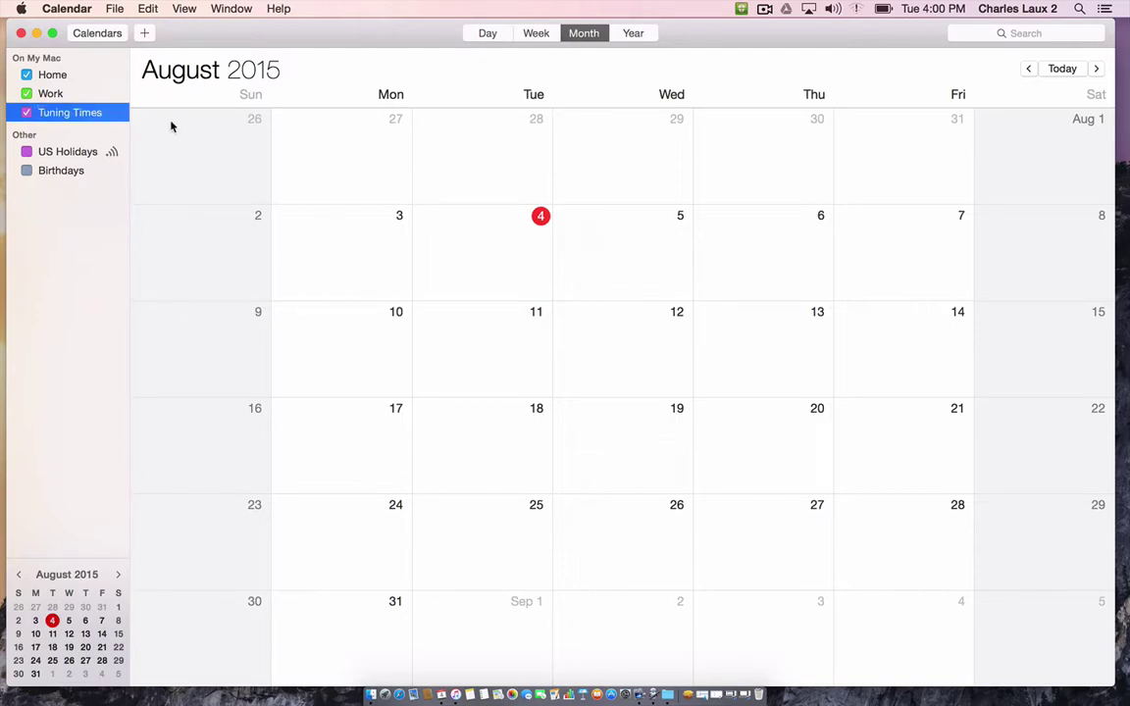
# Step: Add an event titled "Concert Orchestra" on August 4, 2015, in the Tuning Times calendar, starting at 4:02 PM
pyautogui.doubleClick(465, 236)
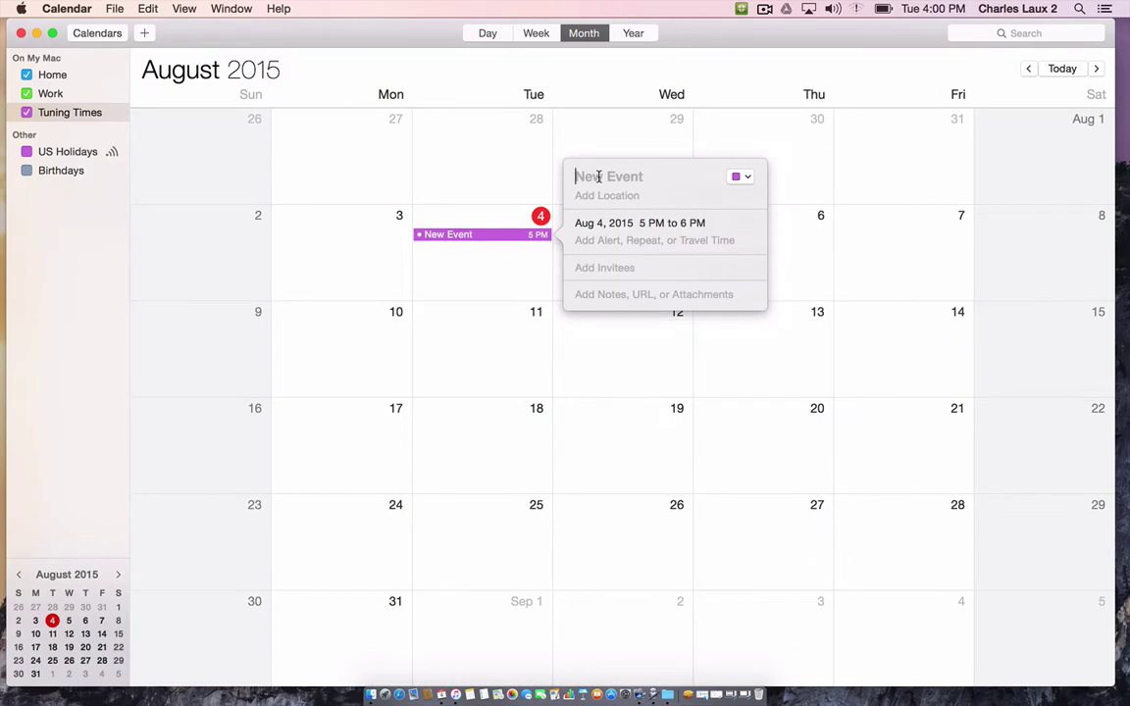
pyautogui.write('Concert Orchestra')
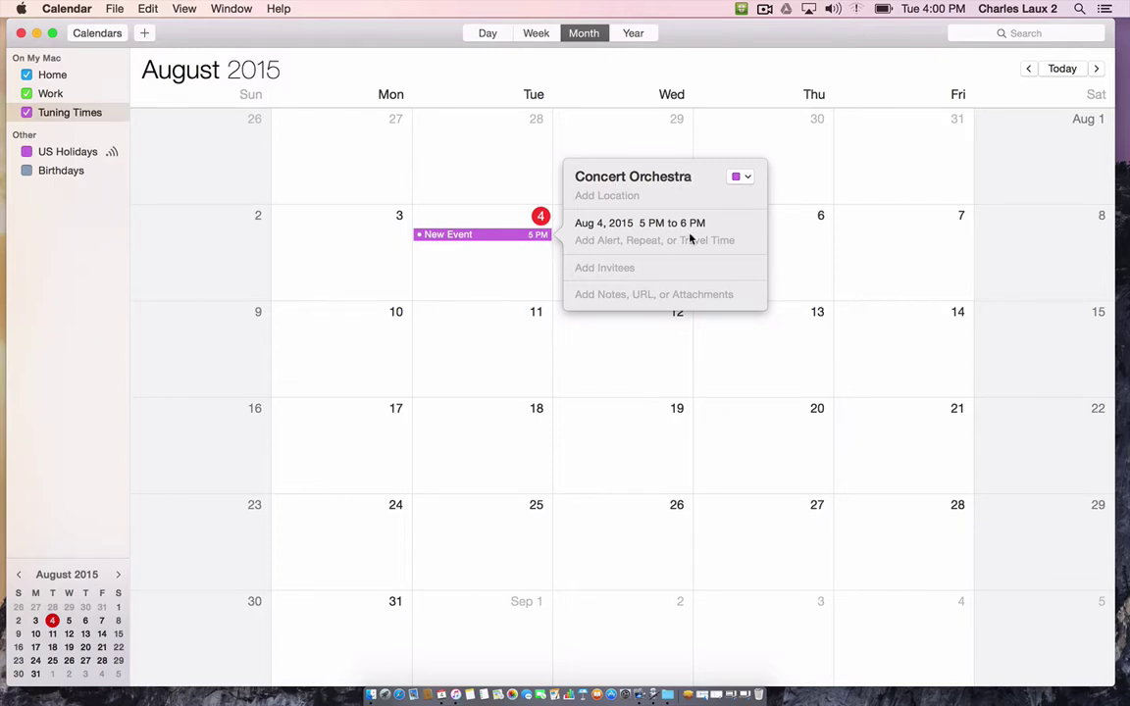
pyautogui.click(655, 224)
pyautogui.click(713, 207)
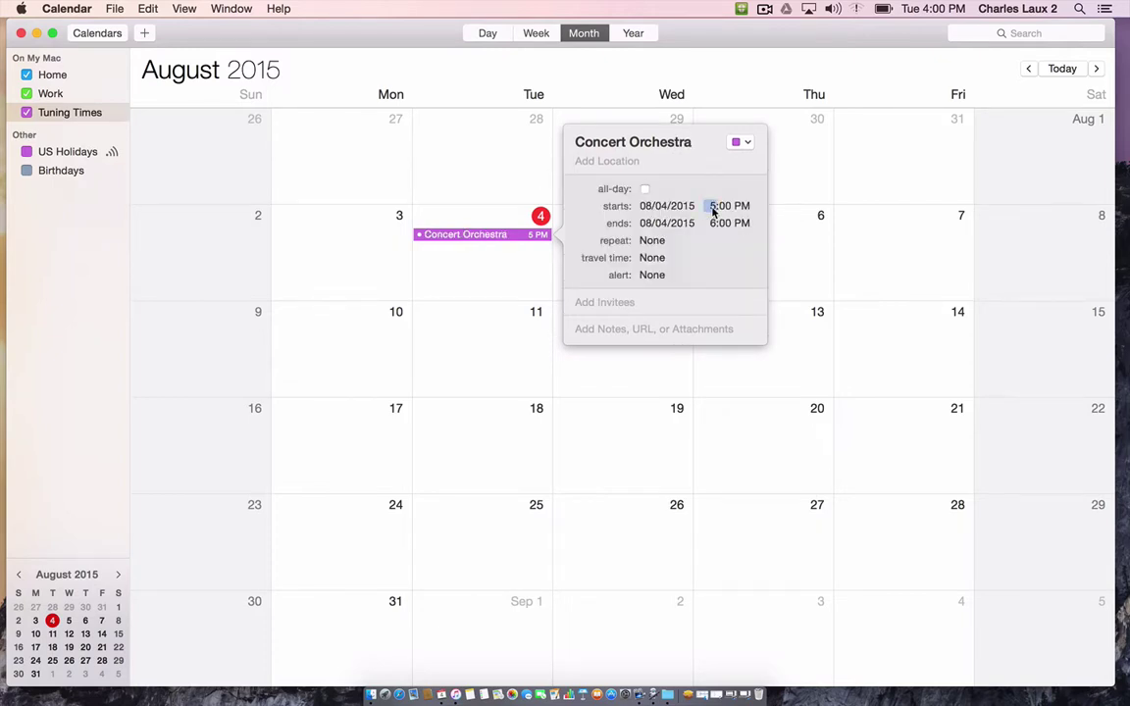
pyautogui.write('4')
pyautogui.write('1')
pyautogui.write('0')
pyautogui.write('1')
pyautogui.write('2')
# Step: Give the Concert Orchestra event a custom Open file alert using the Play Tuning Sequence Playlist App from the Desktop
pyautogui.click(651, 275)
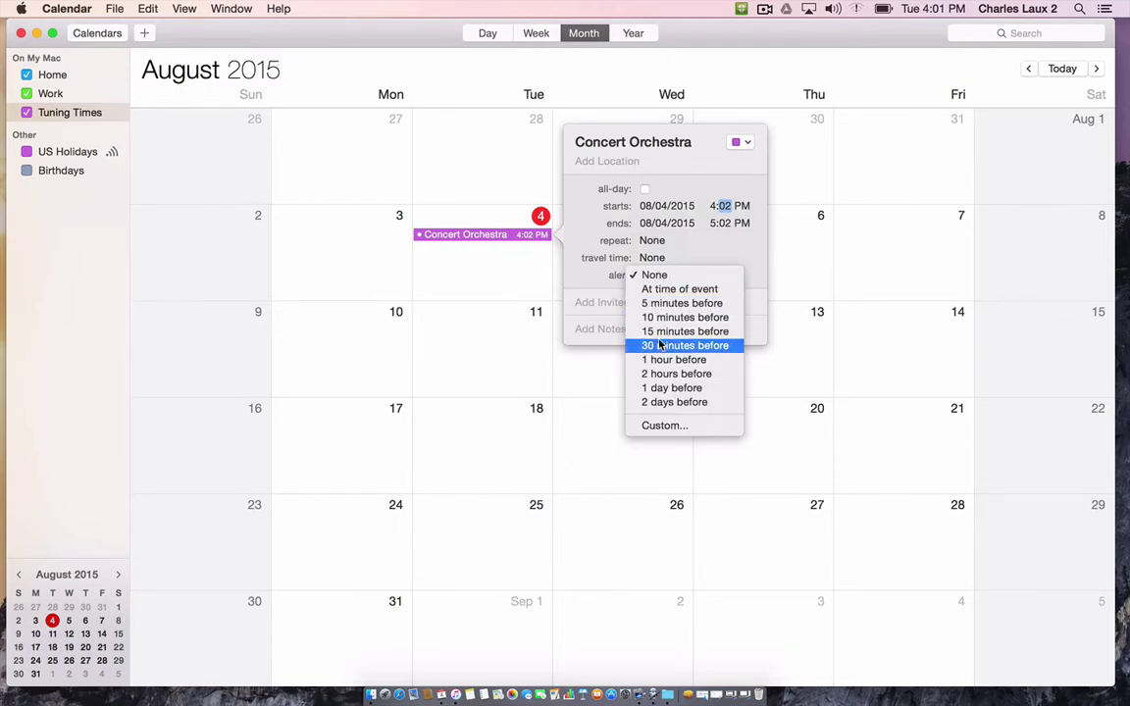
pyautogui.click(659, 425)
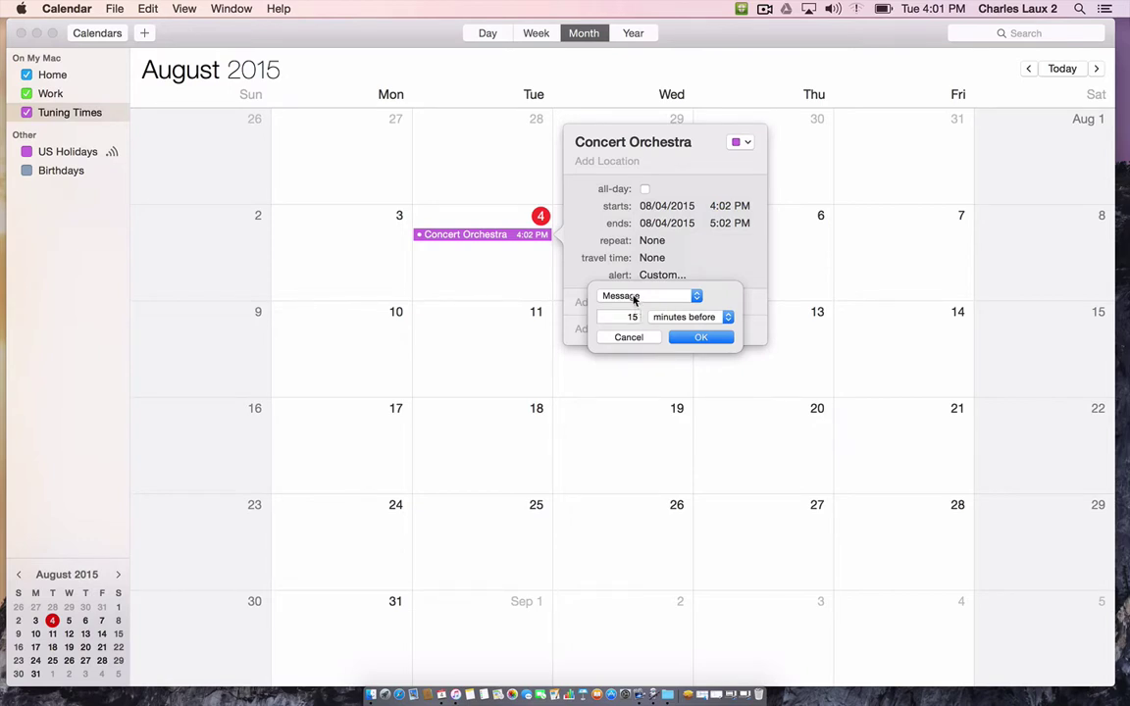
pyautogui.click(633, 297)
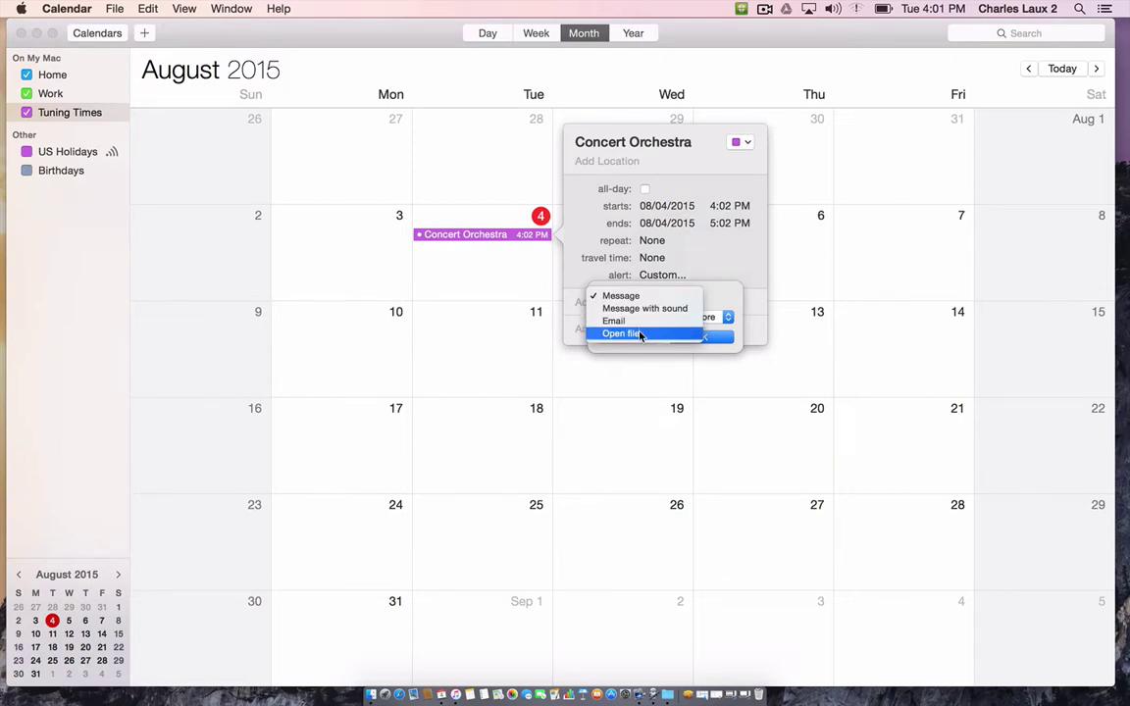
pyautogui.click(639, 335)
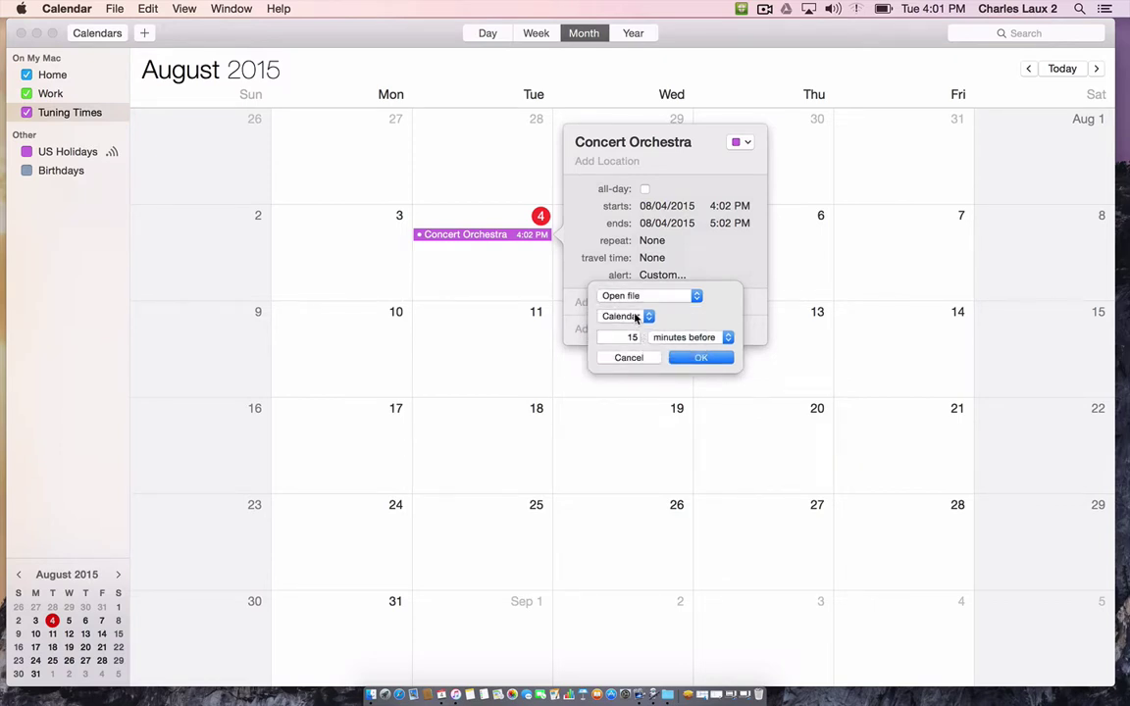
pyautogui.click(636, 316)
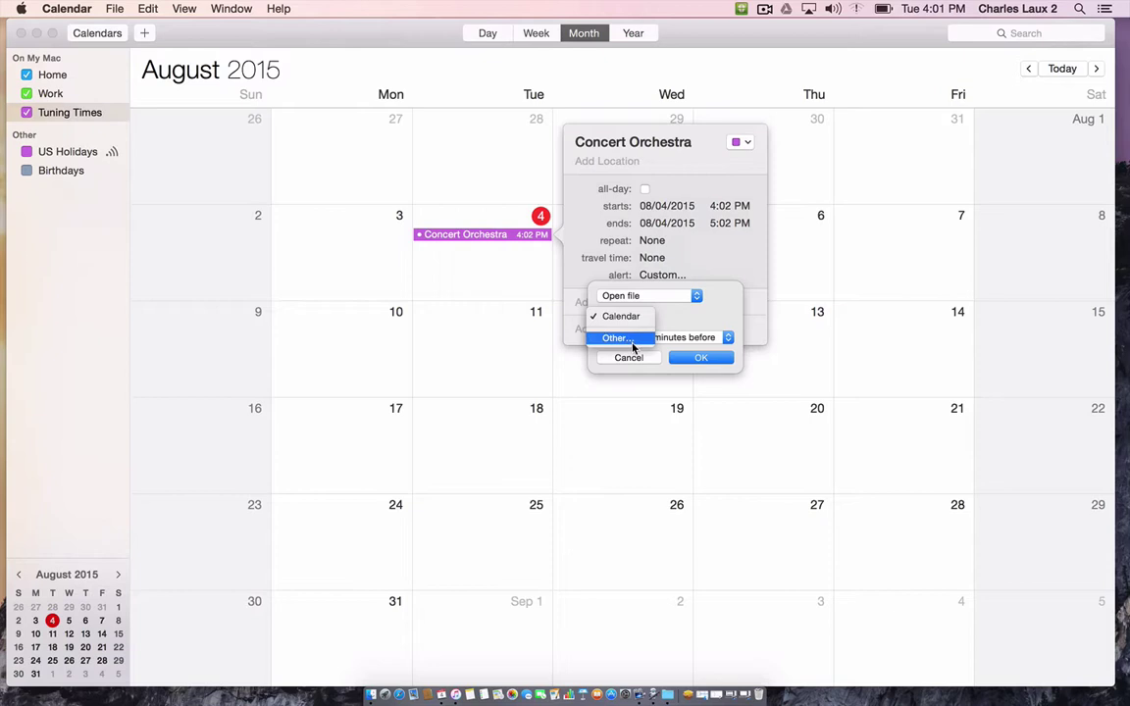
pyautogui.click(633, 335)
pyautogui.click(767, 404)
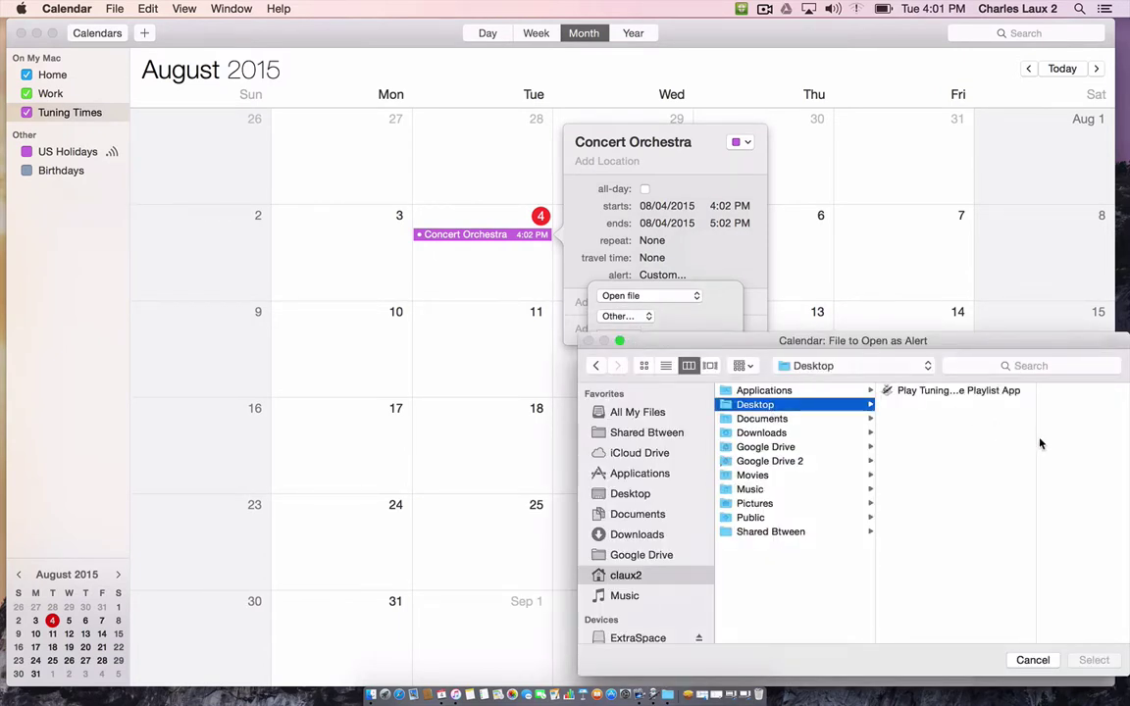
pyautogui.click(1035, 391)
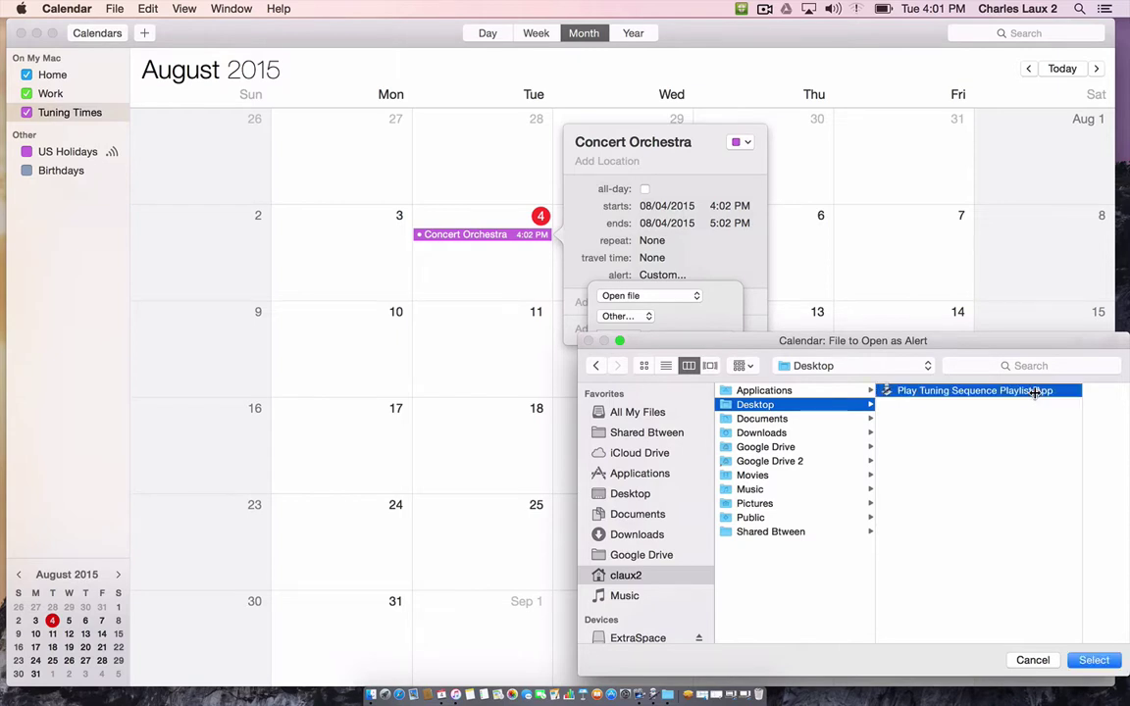
pyautogui.click(1094, 660)
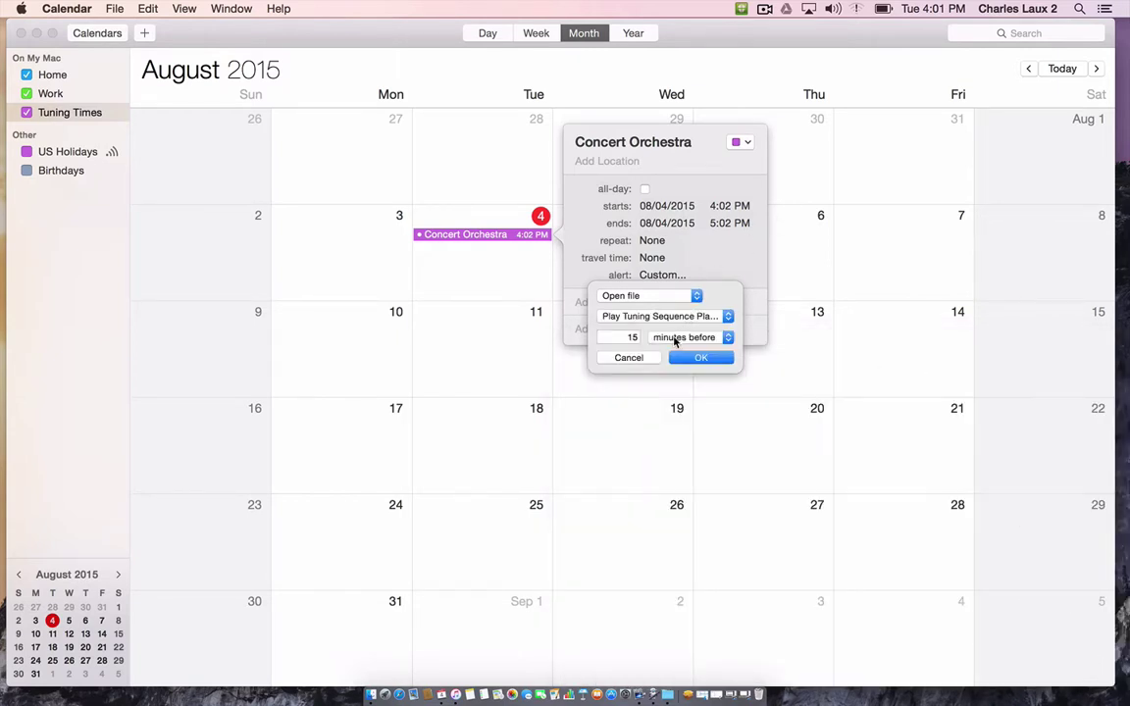
# Step: Set the file alert to run at the time of the event, confirm it, and close the event details
pyautogui.click(678, 339)
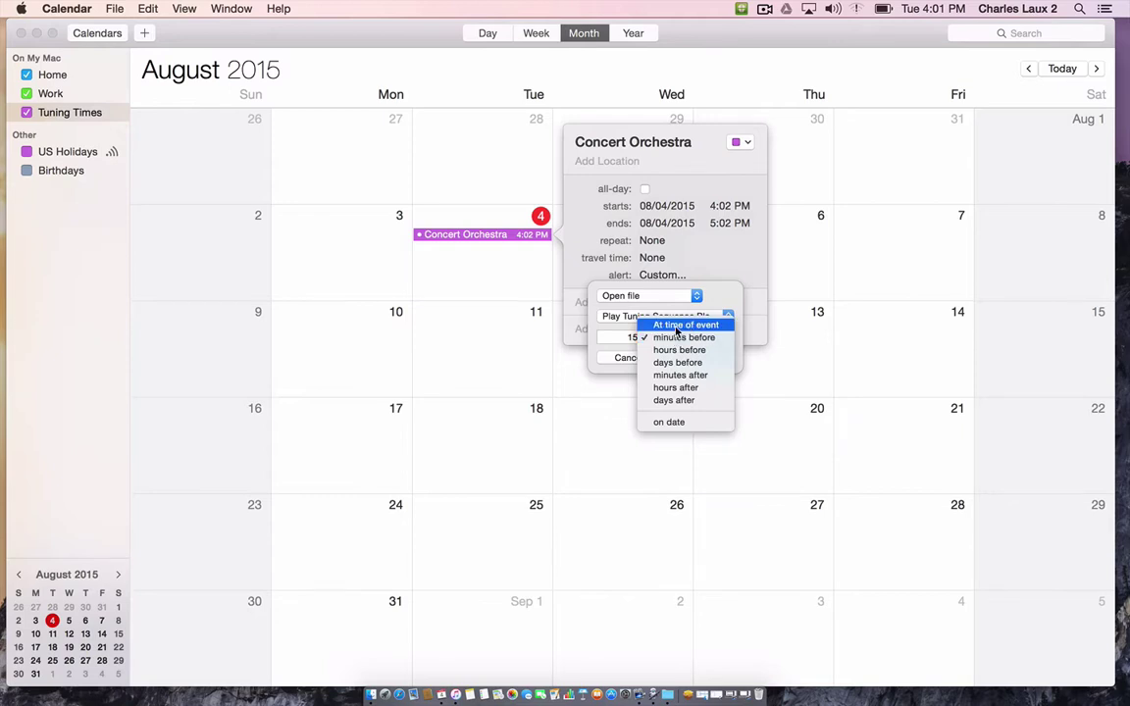
pyautogui.click(679, 325)
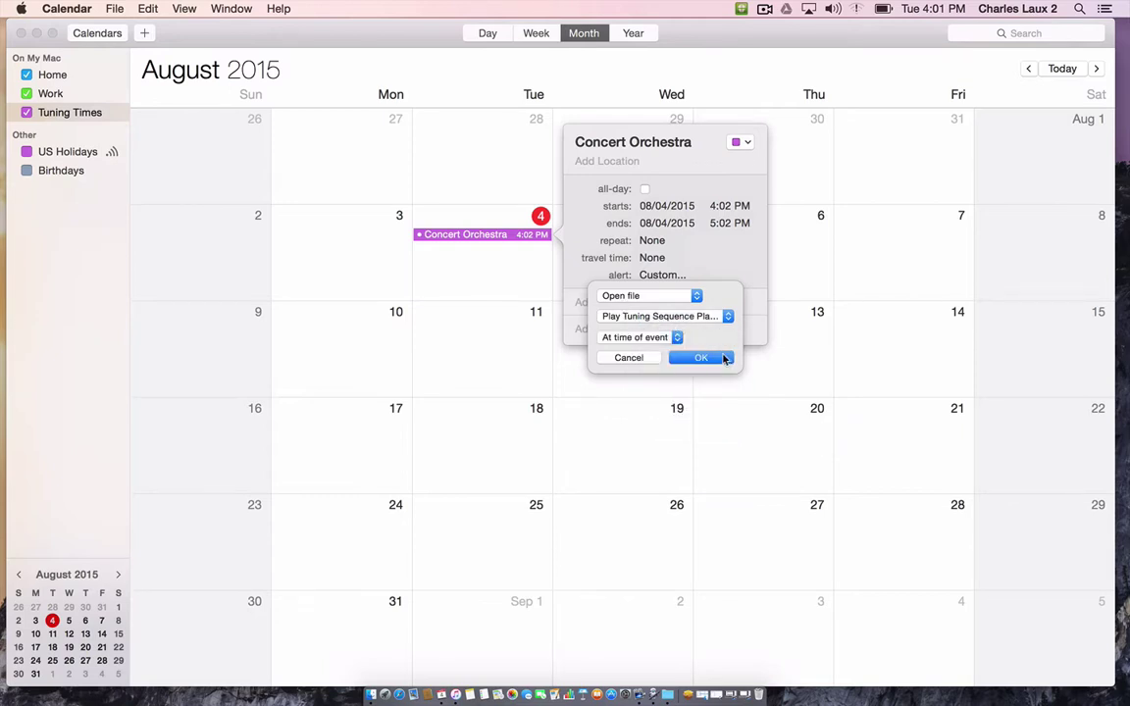
pyautogui.click(704, 359)
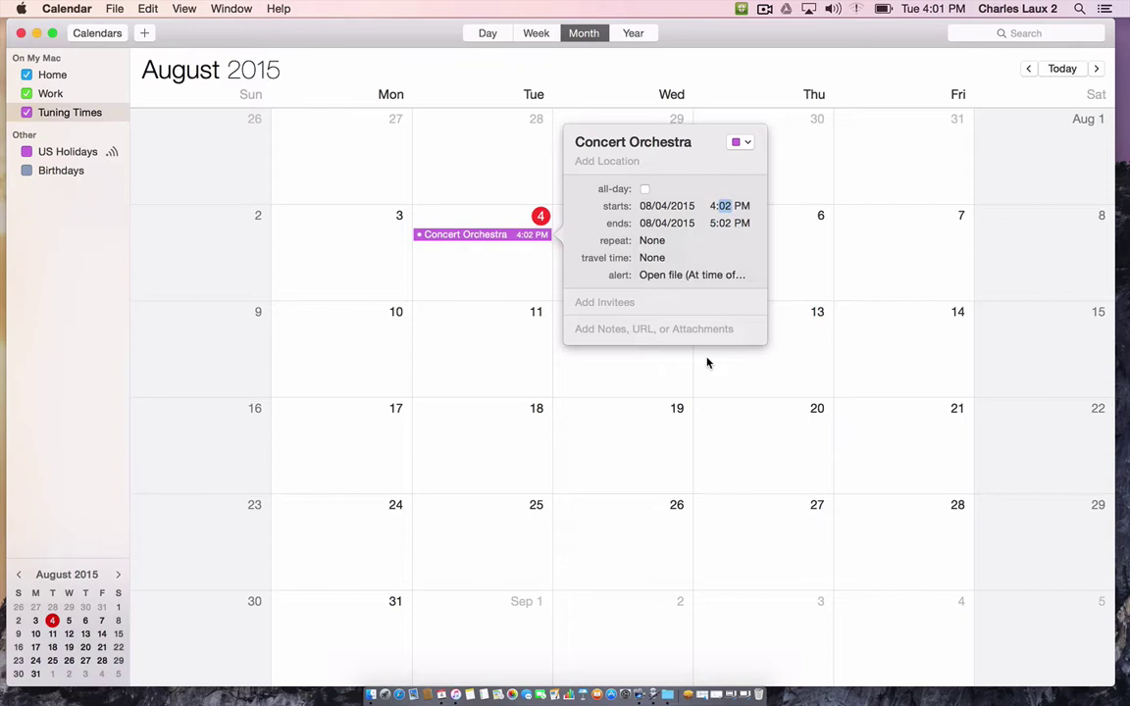
pyautogui.click(519, 266)
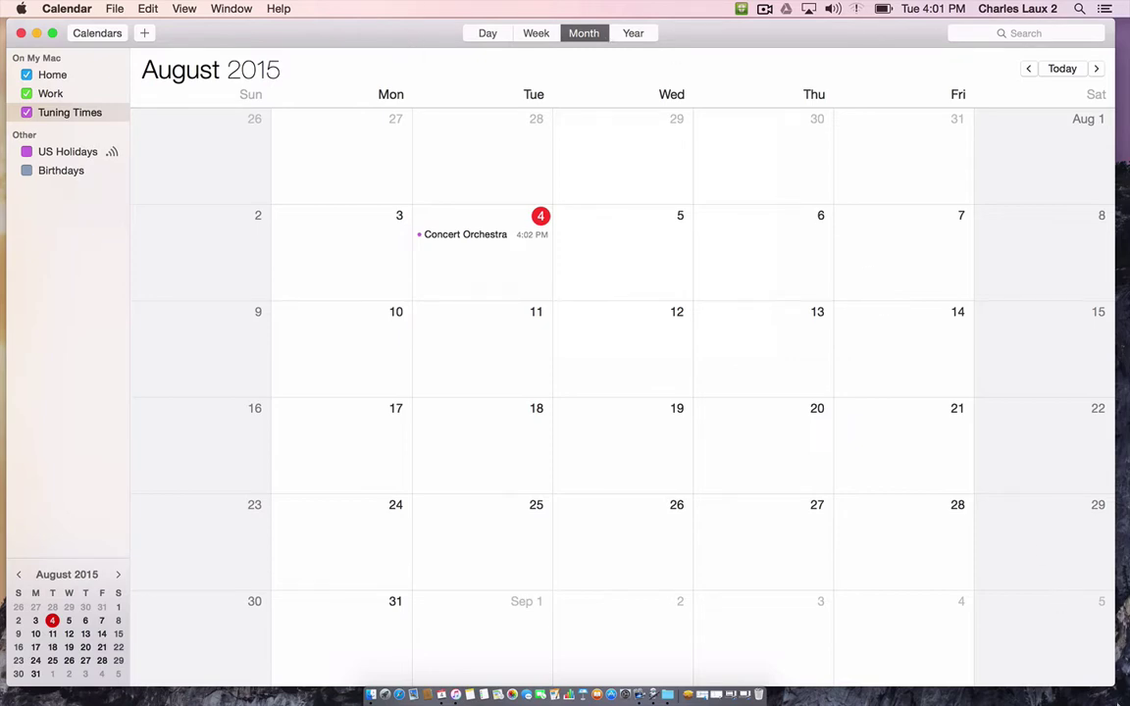
# Step: Shrink the Calendar window, switch to iTunes, and shrink its window as well
pyautogui.moveTo(1113, 684); pyautogui.dragTo(739, 550)
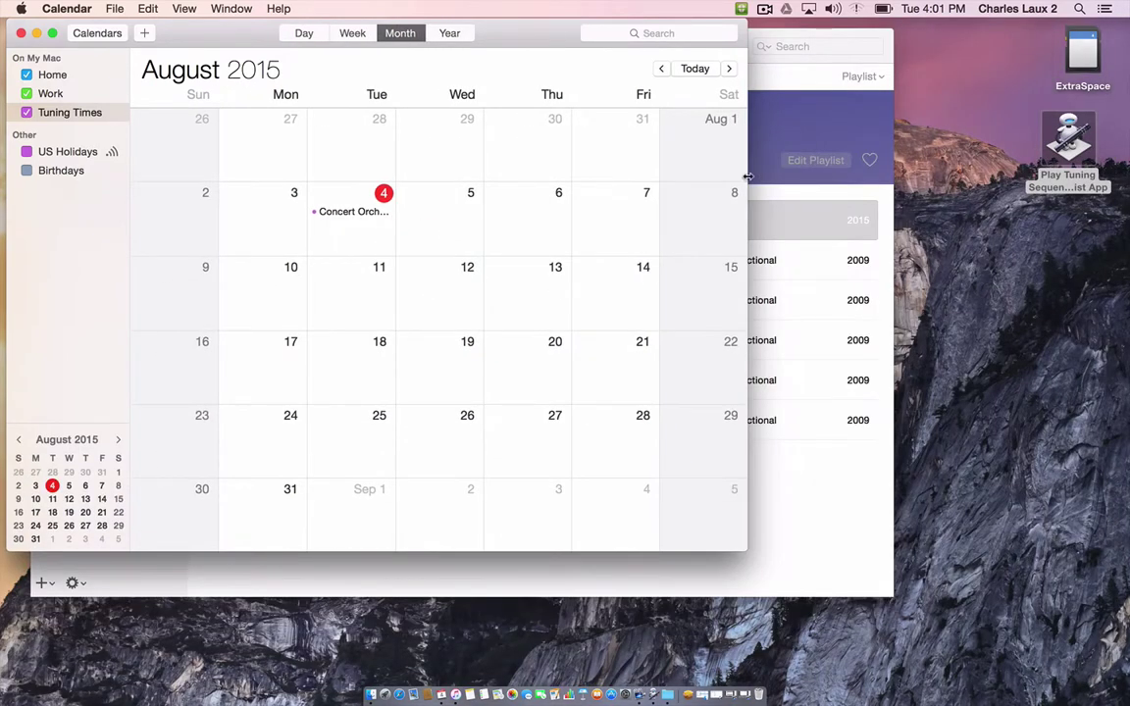
pyautogui.click(774, 137)
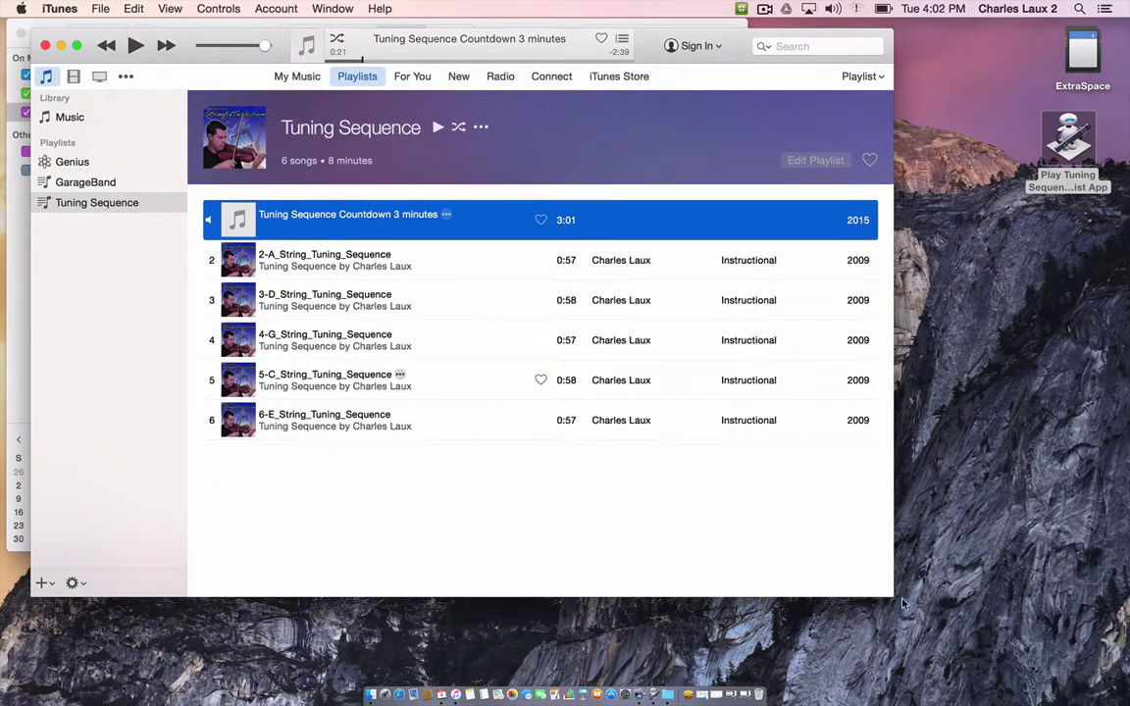
pyautogui.moveTo(902, 602); pyautogui.dragTo(687, 483)
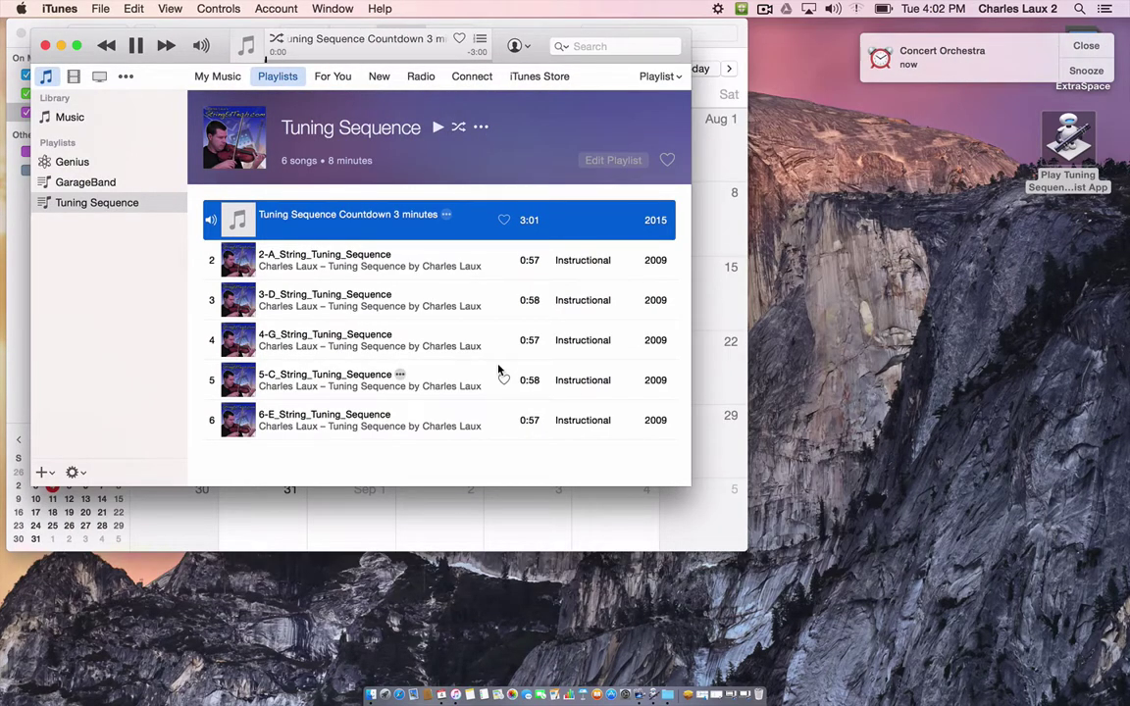
# Step: Pause the tuning sequence playback in iTunes and dismiss the Concert Orchestra notification
pyautogui.click(137, 46)
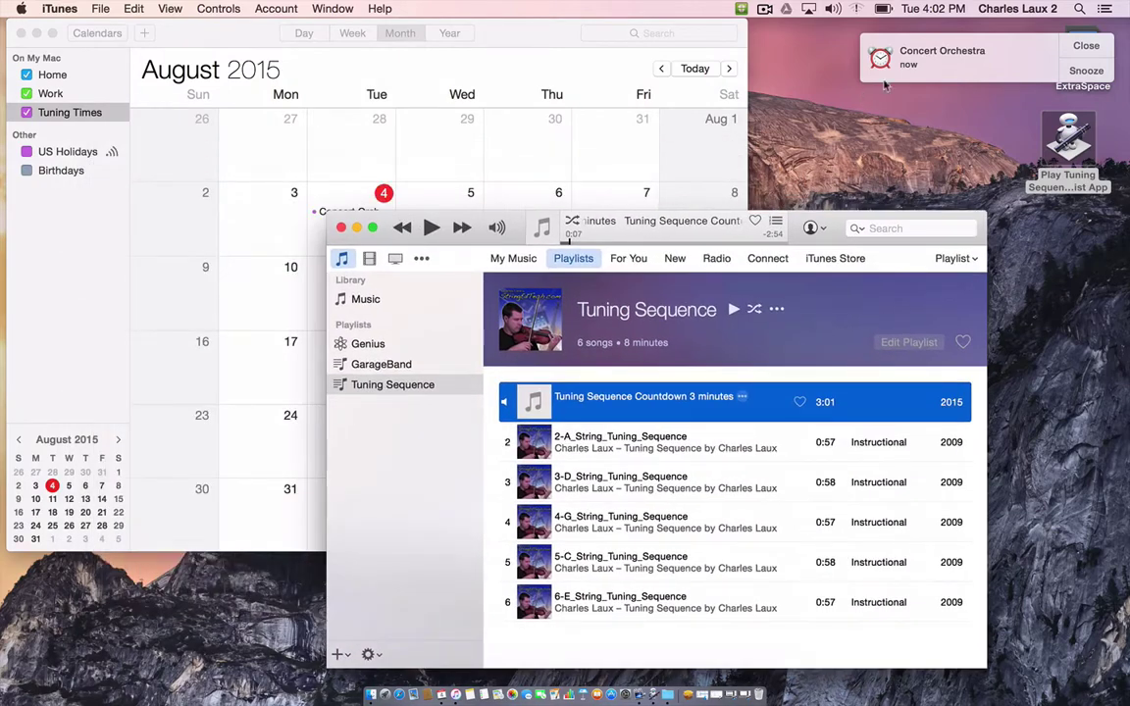
pyautogui.click(1086, 45)
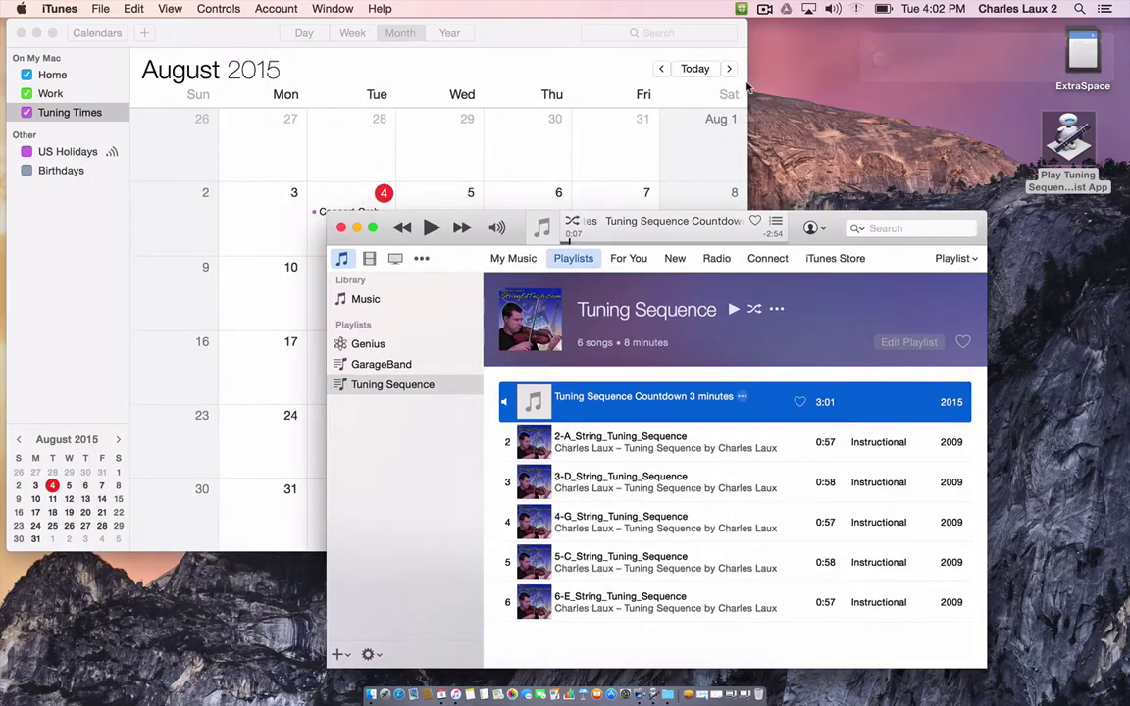
# Step: Switch back to Calendar, copy the August 4 Concert Orchestra event, and paste it onto August 5
pyautogui.click(436, 90)
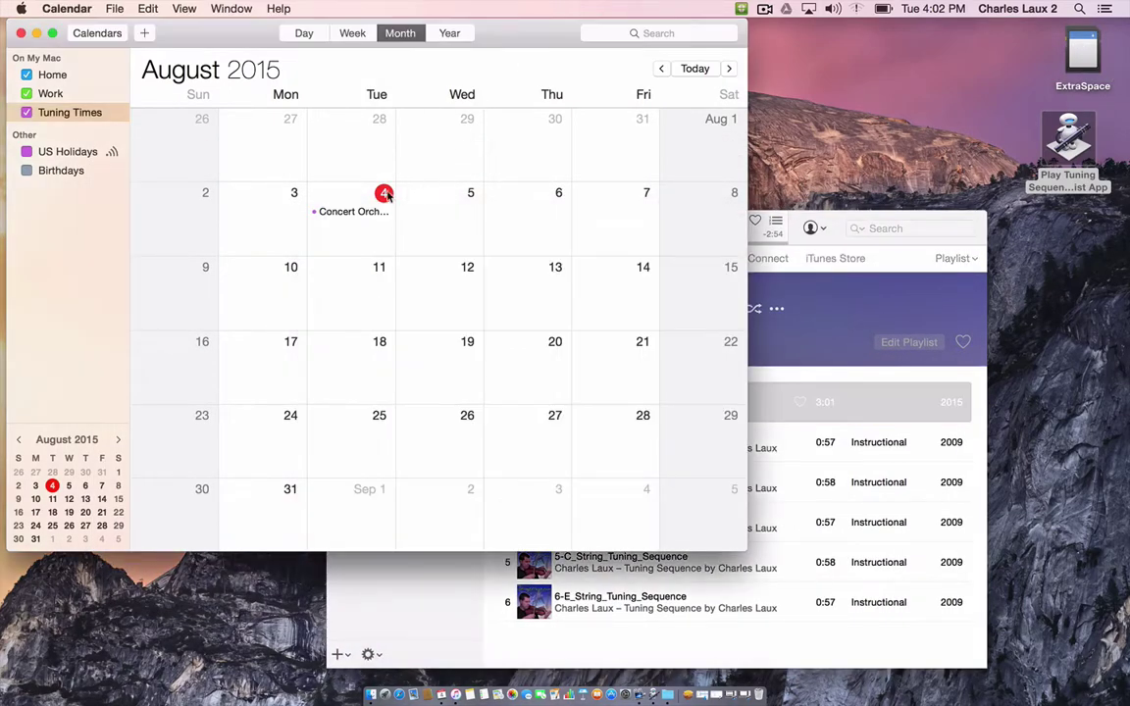
pyautogui.click(359, 213)
pyautogui.click(146, 9)
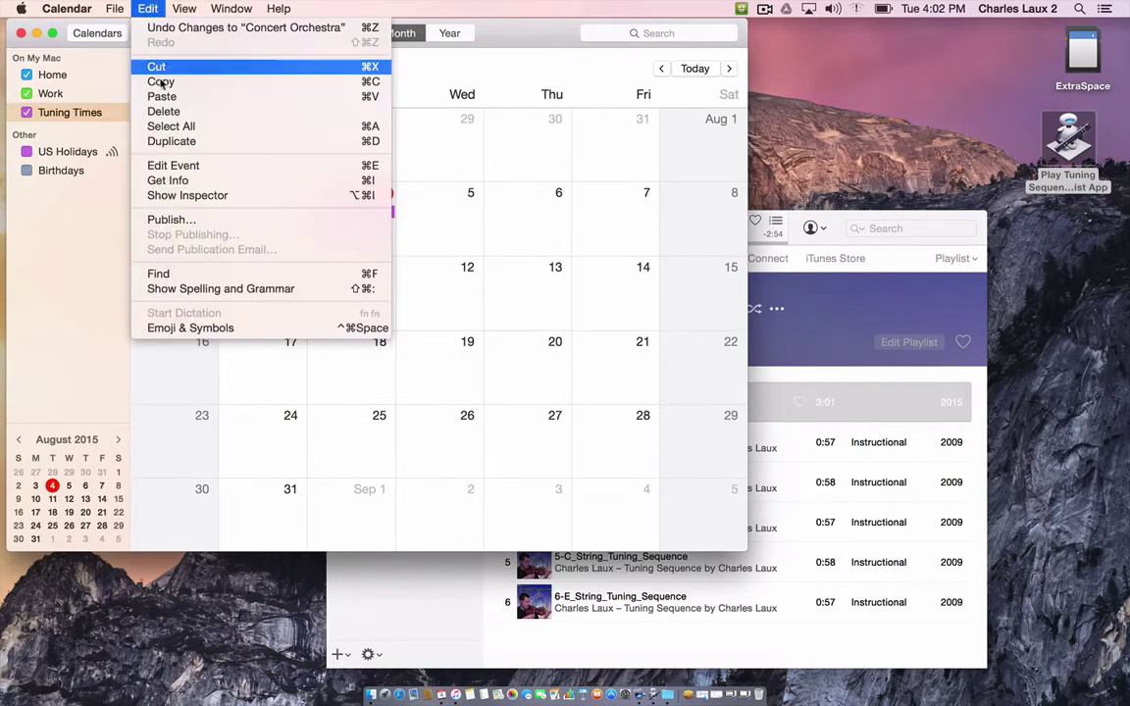
pyautogui.click(160, 82)
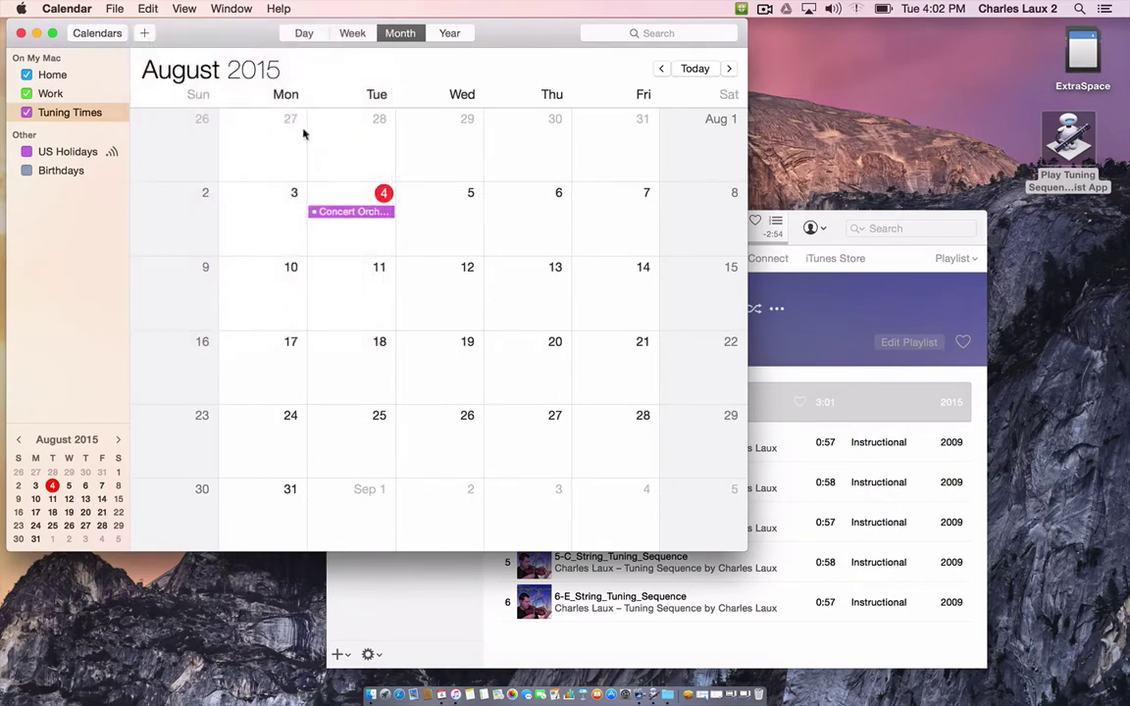
pyautogui.click(443, 218)
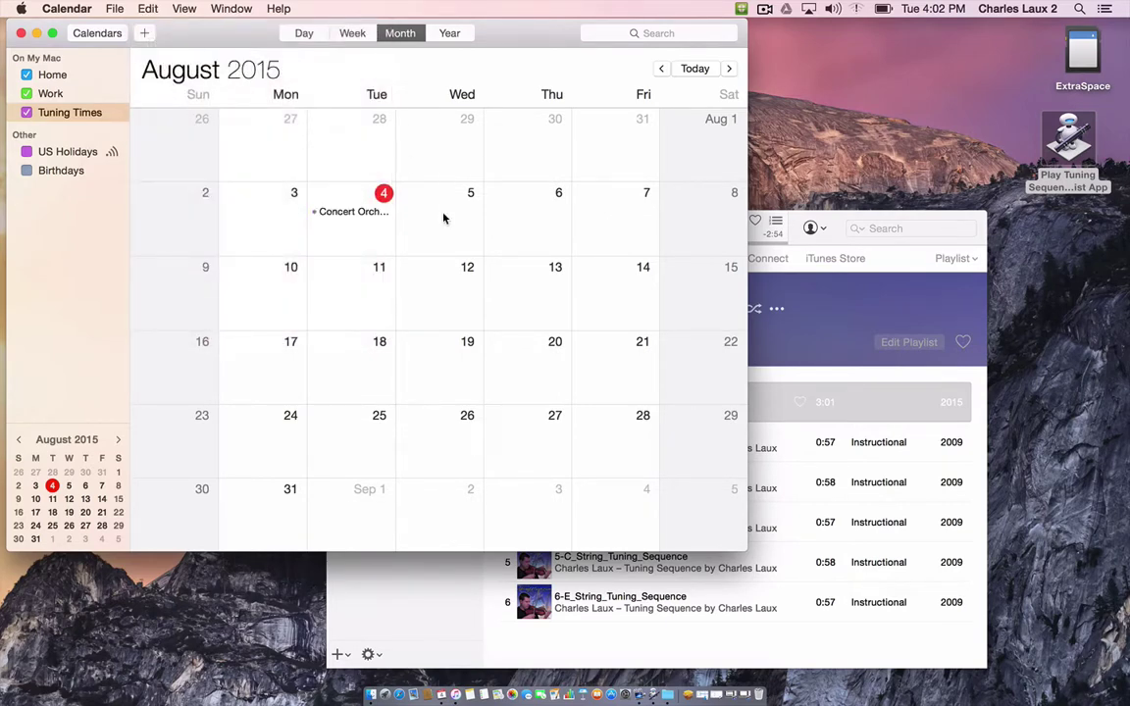
pyautogui.click(145, 9)
pyautogui.click(175, 92)
# Step: Paste the copied Concert Orchestra event onto August 6, August 7 and August 10
pyautogui.click(432, 213)
pyautogui.click(527, 212)
pyautogui.press('super+v')
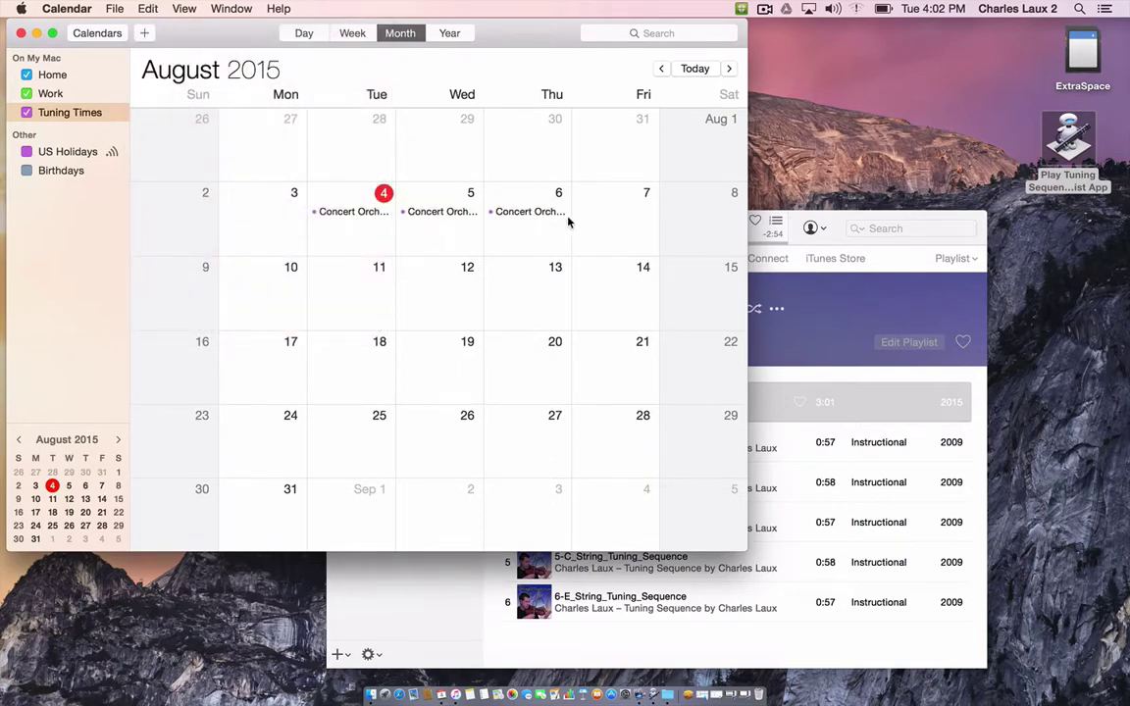
pyautogui.click(588, 225)
pyautogui.press('super+v')
pyautogui.click(261, 280)
pyautogui.press('super+v')
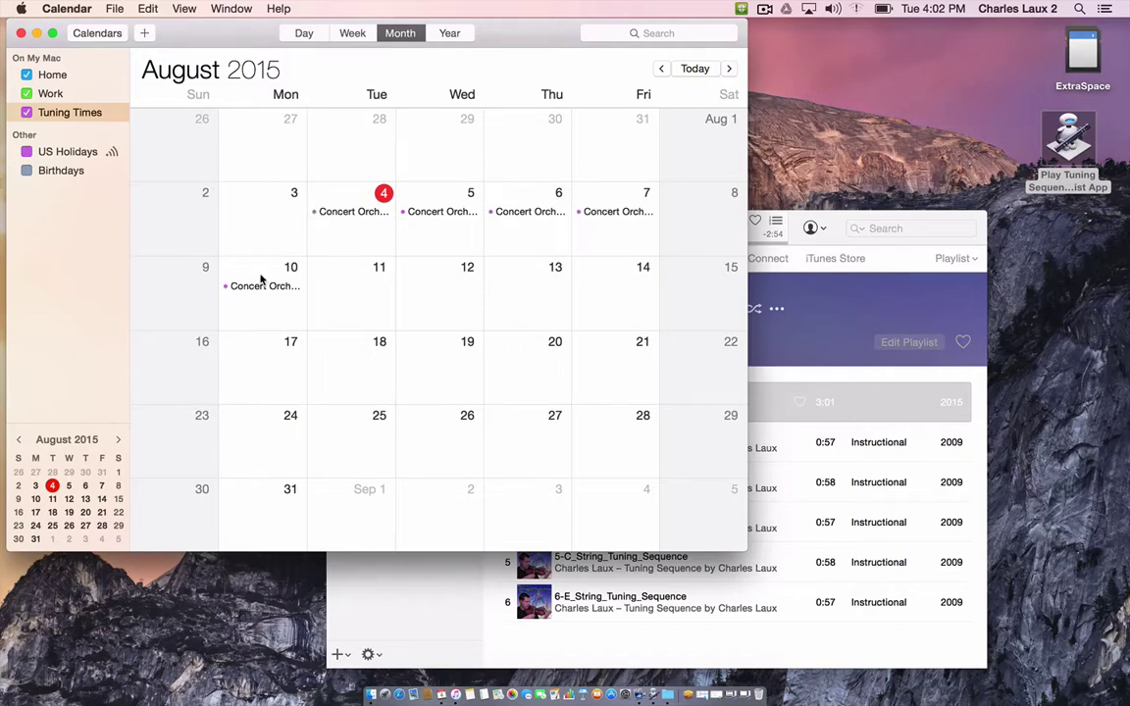
# Step: Duplicate the Concert Orchestra event within August 4
pyautogui.click(340, 214)
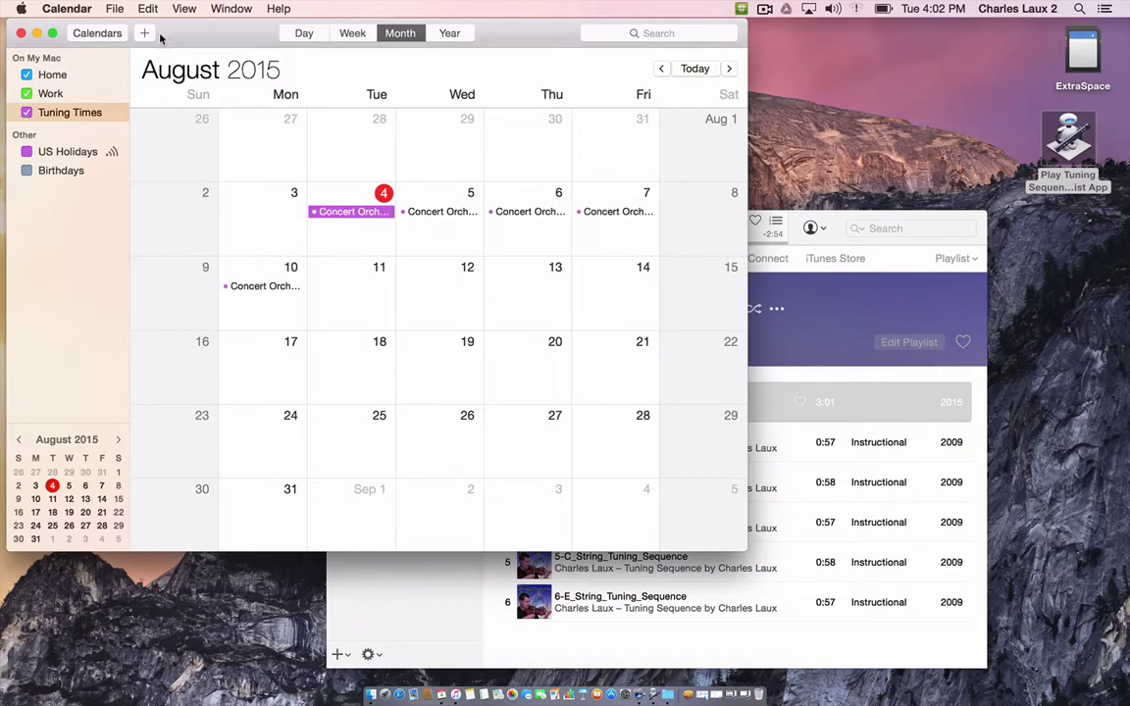
pyautogui.click(157, 8)
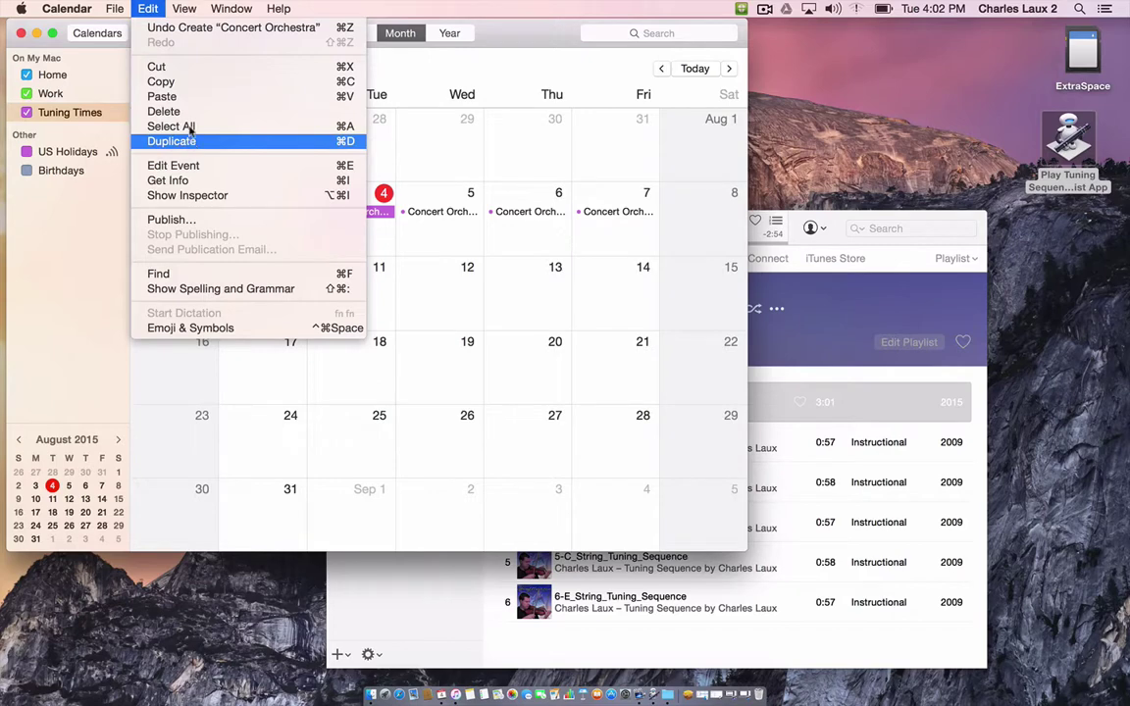
pyautogui.click(181, 84)
pyautogui.click(147, 8)
pyautogui.click(162, 141)
# Step: Rename the duplicated Concert Orchestra event on August 4 as Chamber Orchestra
pyautogui.doubleClick(350, 225)
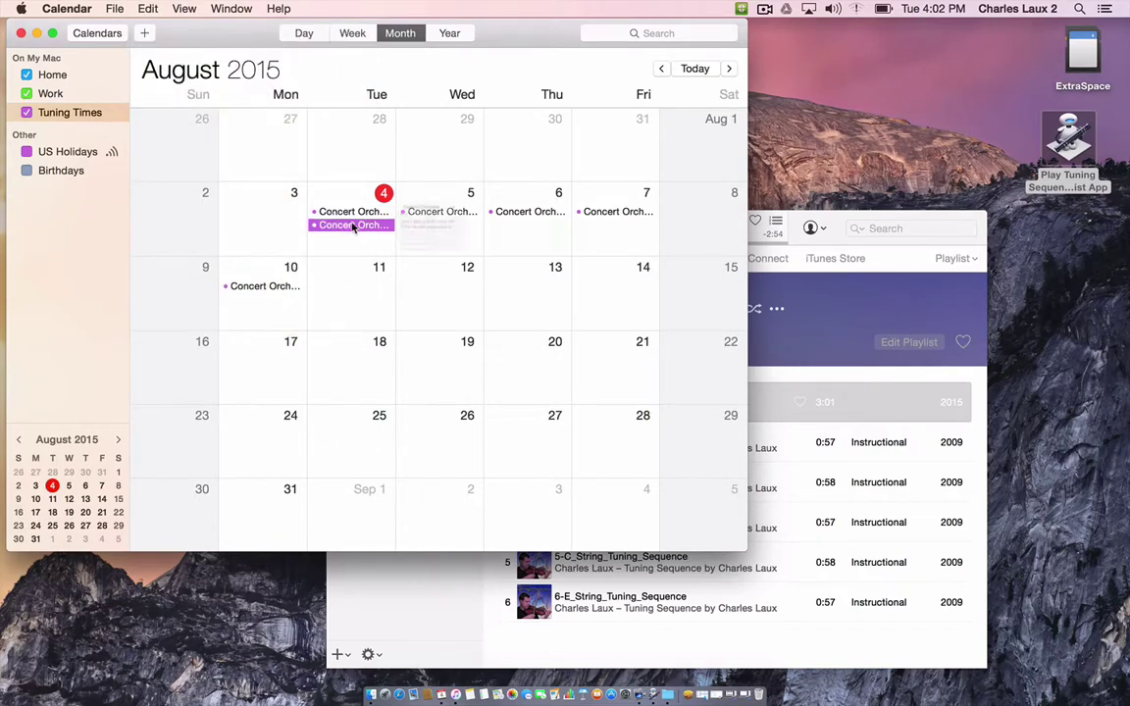
pyautogui.doubleClick(453, 168)
pyautogui.write('Chamb')
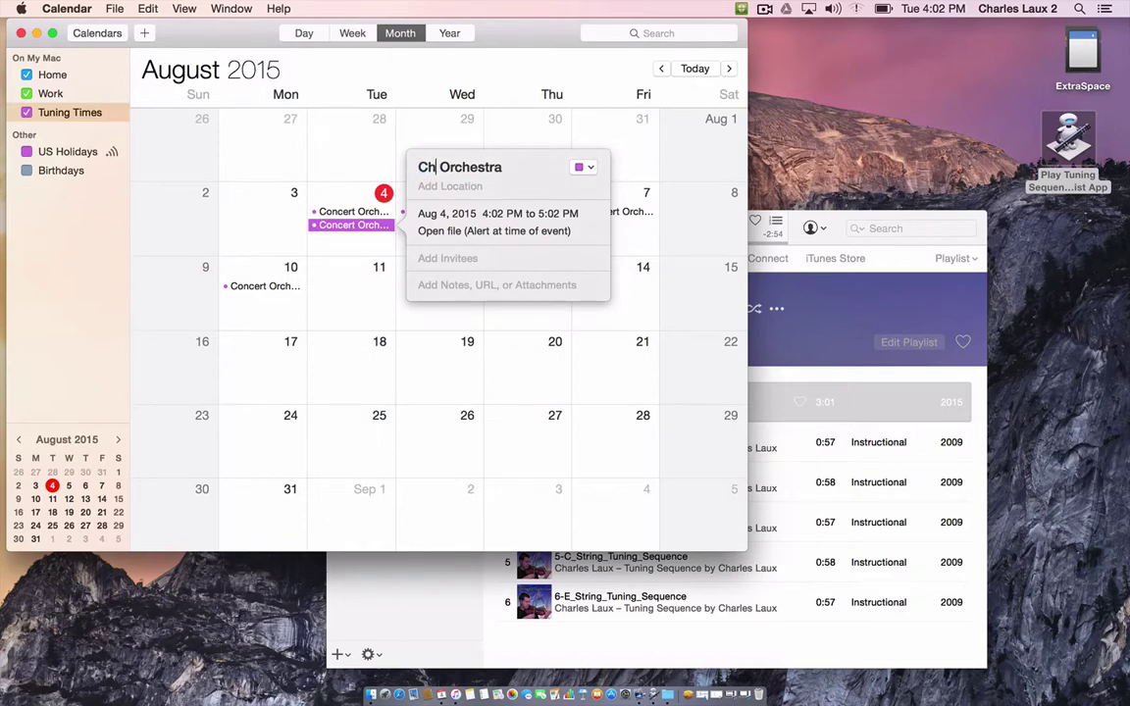
pyautogui.write('er')
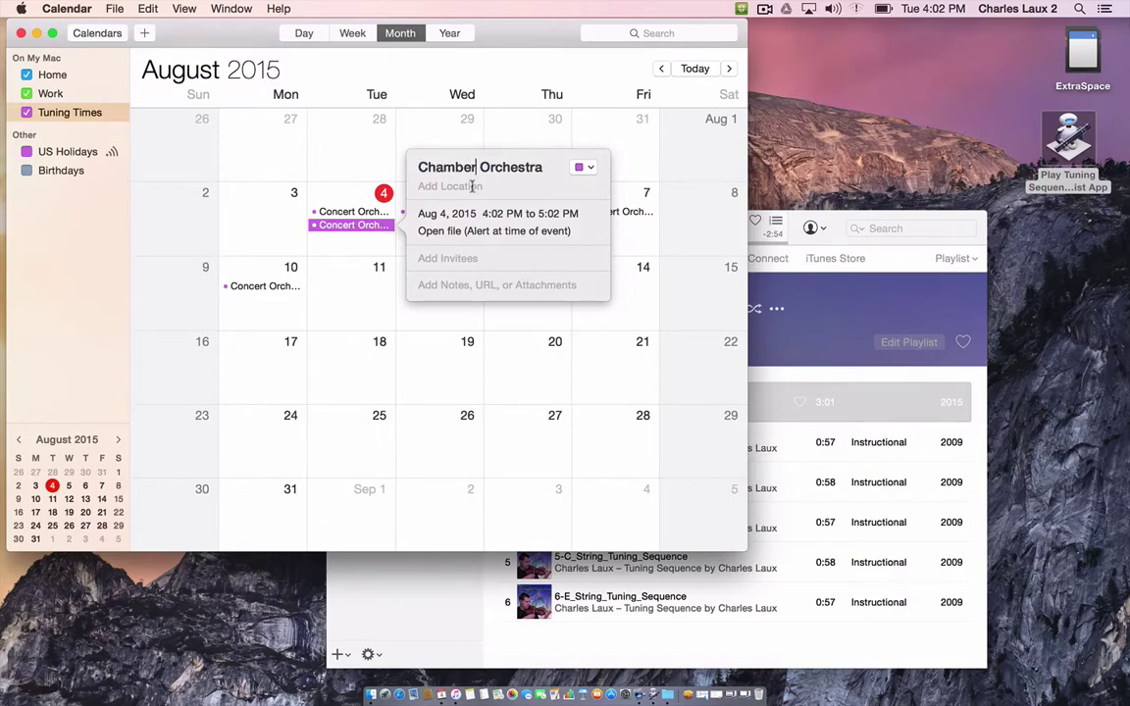
# Step: Change the start time of the August 4 Chamber Orchestra event and save the event
pyautogui.click(494, 214)
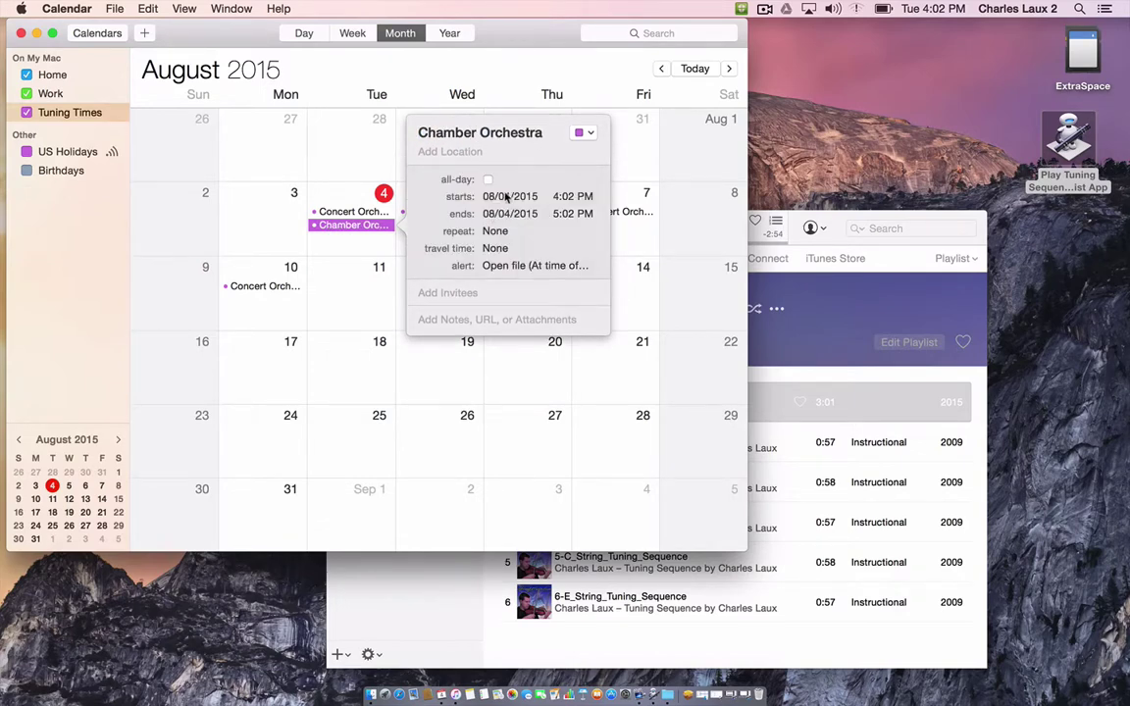
pyautogui.click(565, 198)
pyautogui.press('Tab')
pyautogui.press('Return')
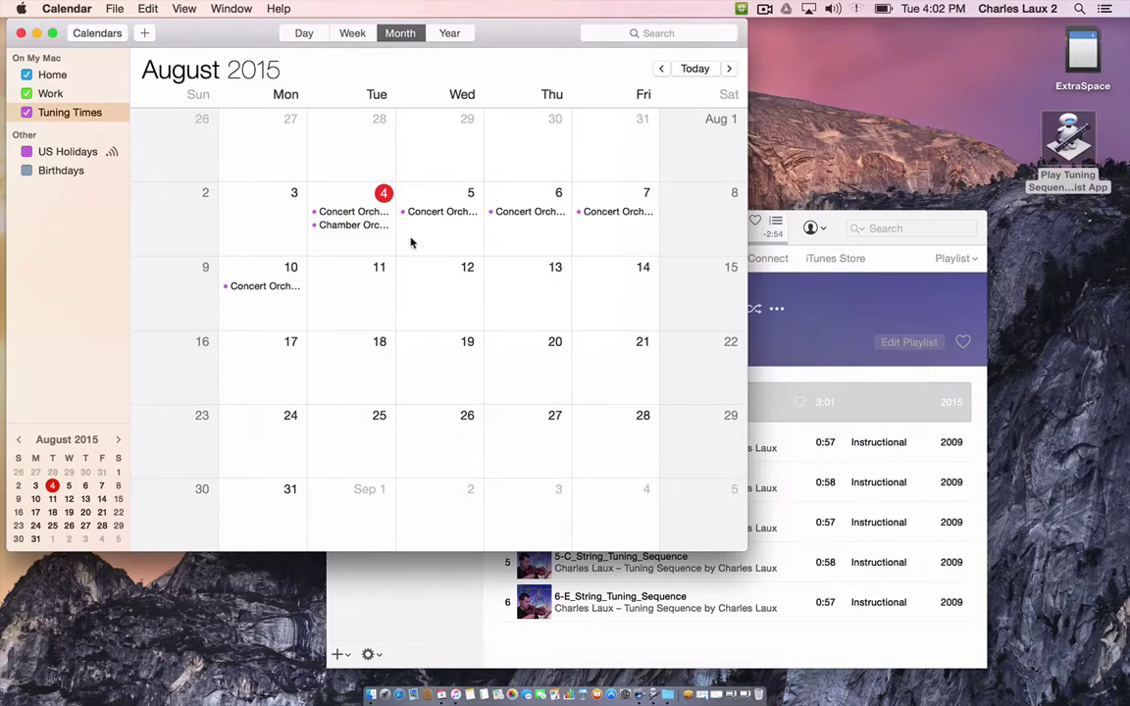
# Step: Delete the Concert Orchestra event on August 10
pyautogui.click(264, 286)
pyautogui.press('Delete')
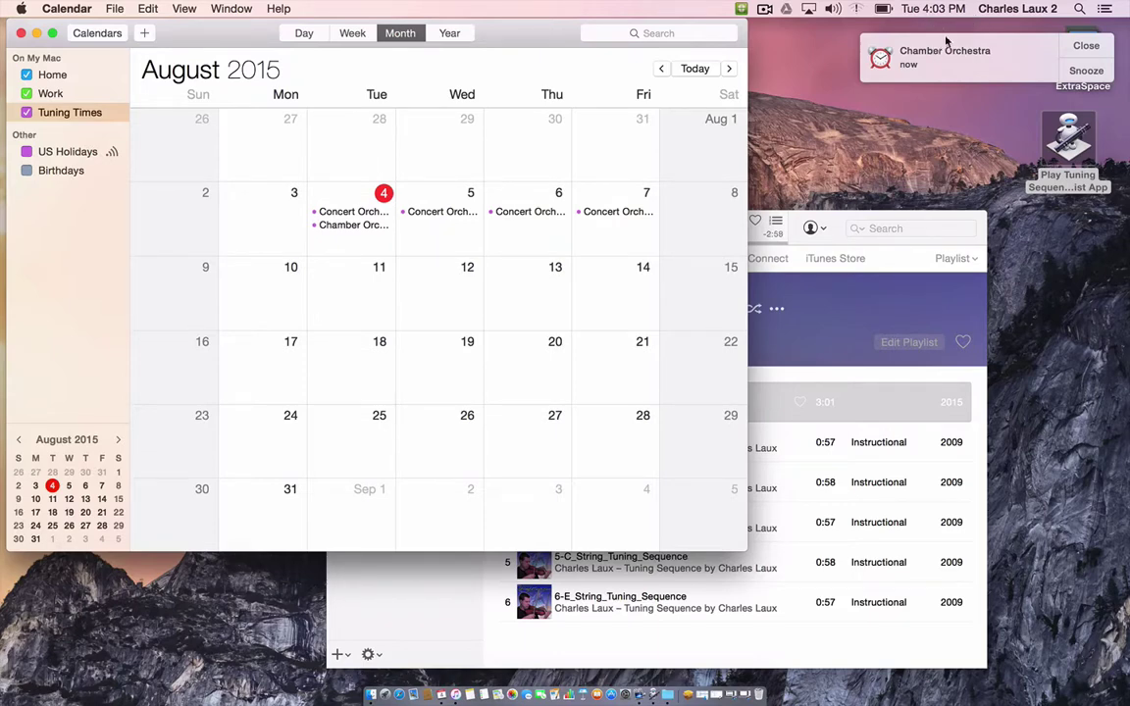
# Step: Switch to iTunes, pause the tuning sequence countdown playback, and close the iTunes window
pyautogui.click(836, 258)
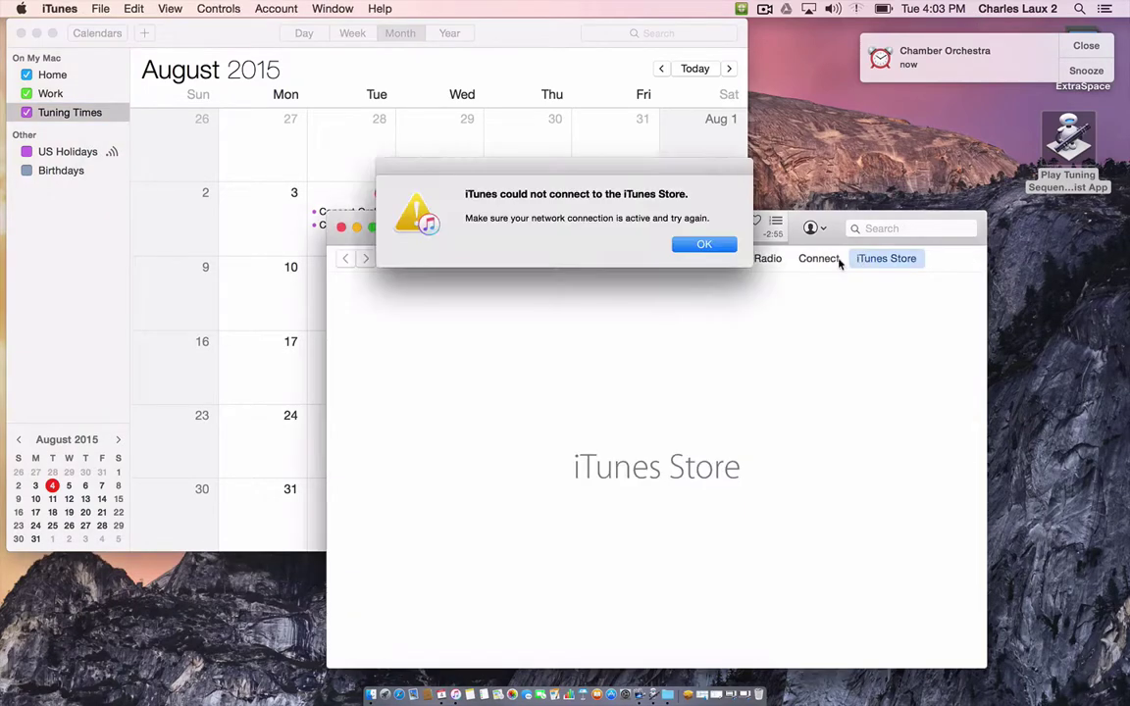
pyautogui.click(713, 238)
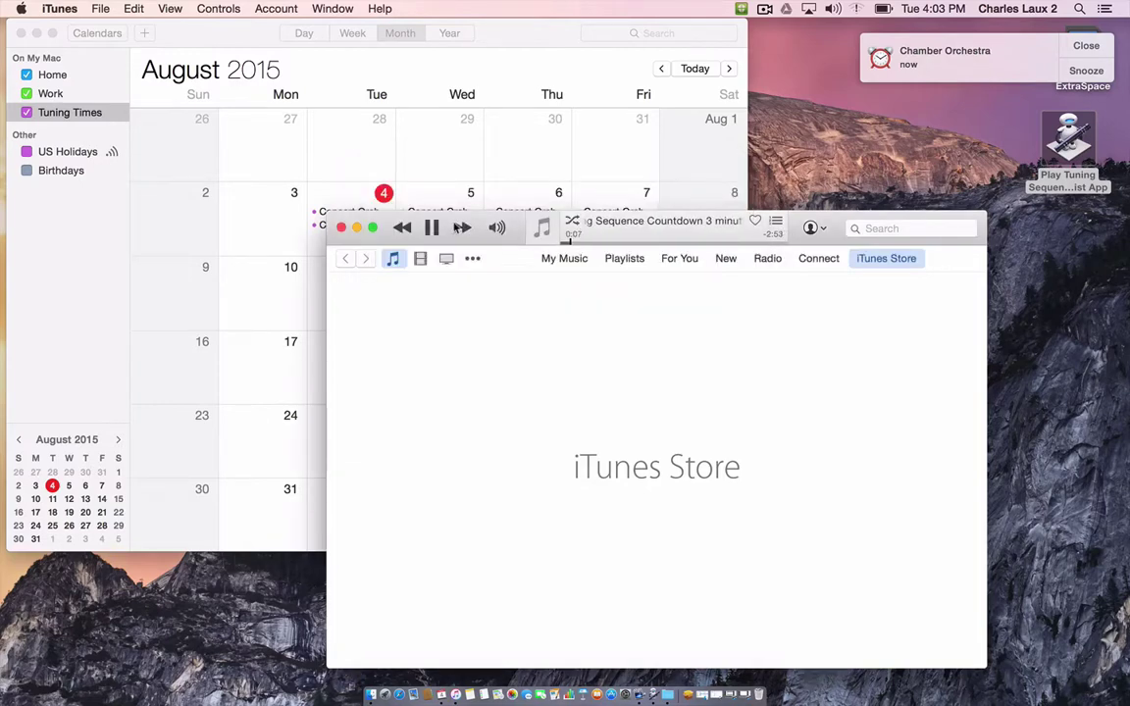
pyautogui.click(578, 263)
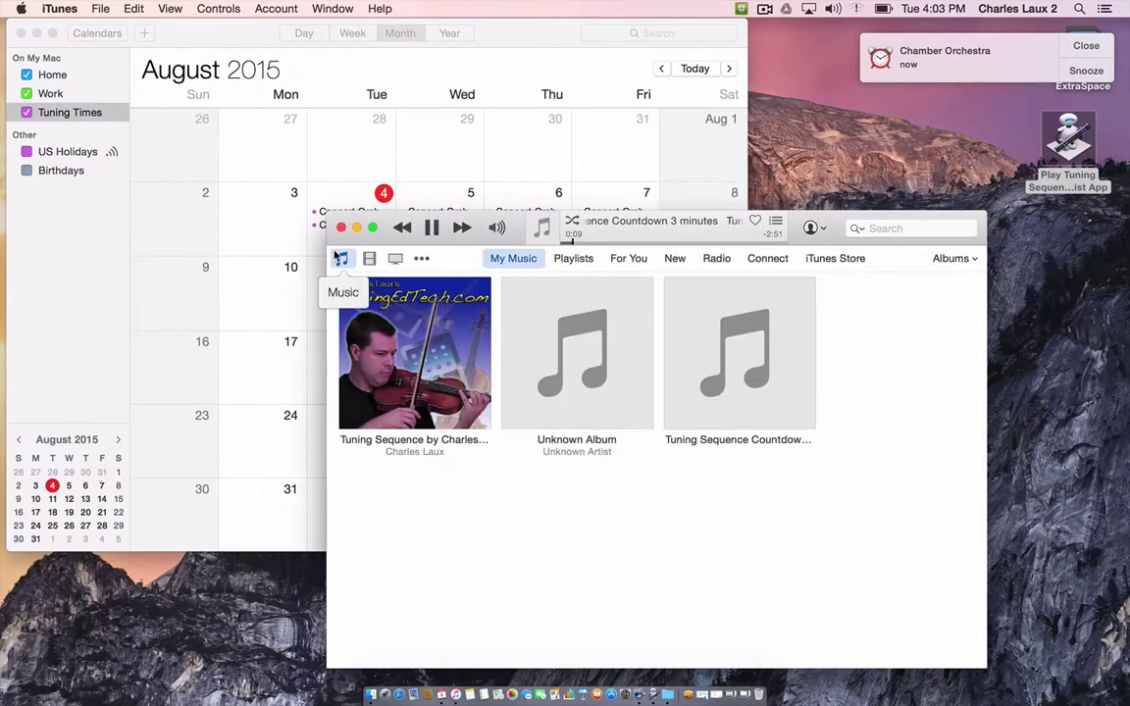
pyautogui.click(431, 228)
pyautogui.click(340, 228)
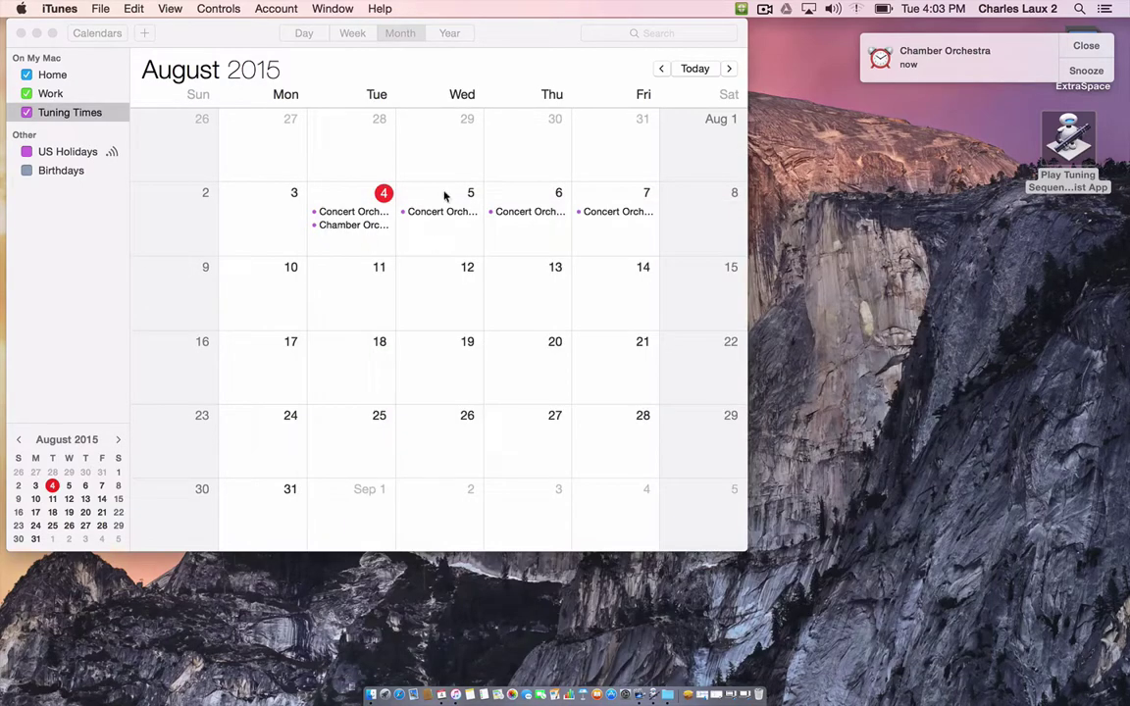